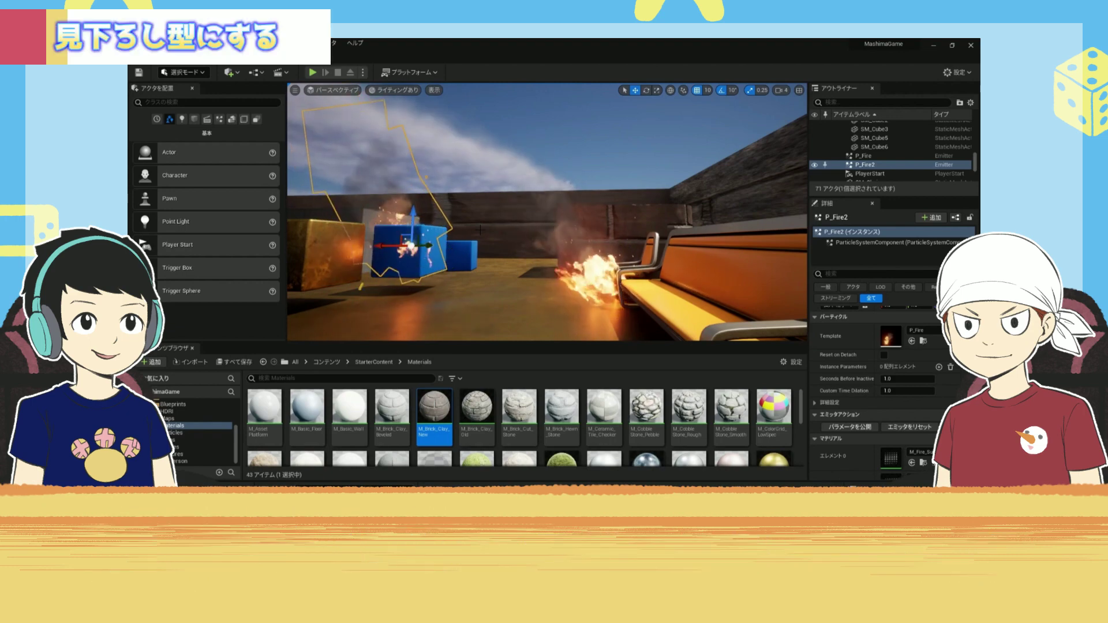
# Play the level in the editor and eject from the player character so that actors can be selected during play
pyautogui.moveTo(480, 230); pyautogui.dragTo(480, 231, button='right')
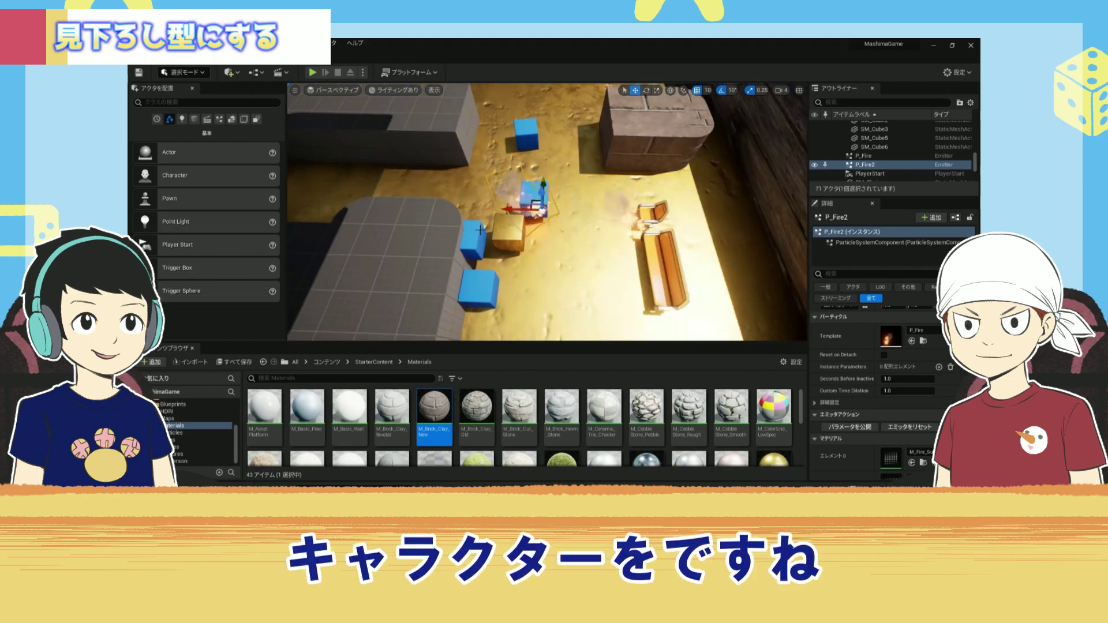
pyautogui.moveTo(480, 231); pyautogui.dragTo(480, 230, button='right')
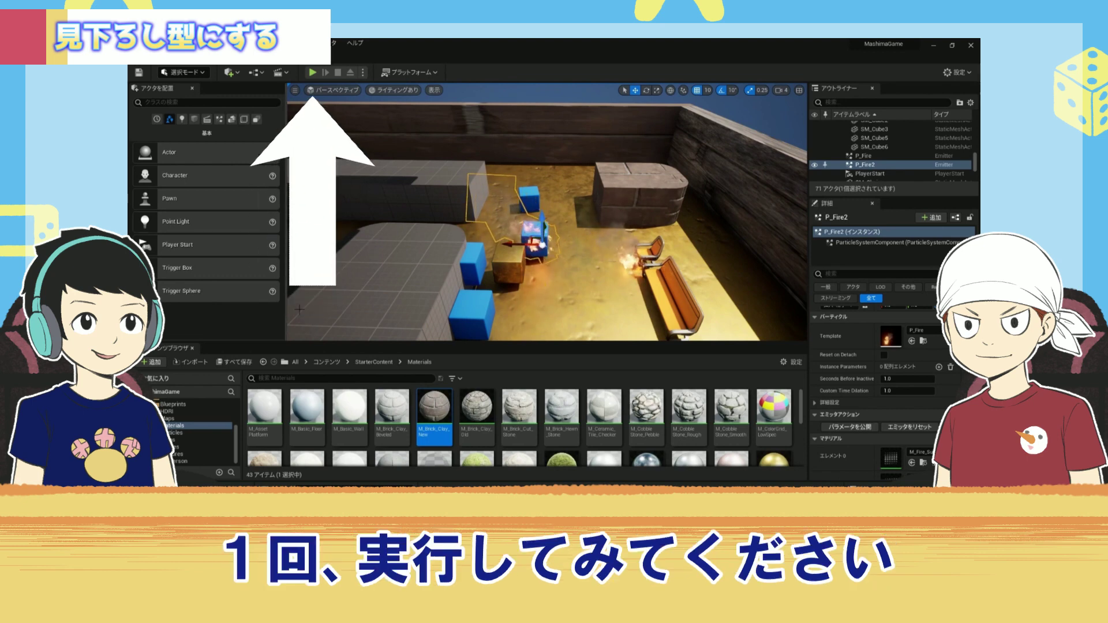
pyautogui.click(312, 72)
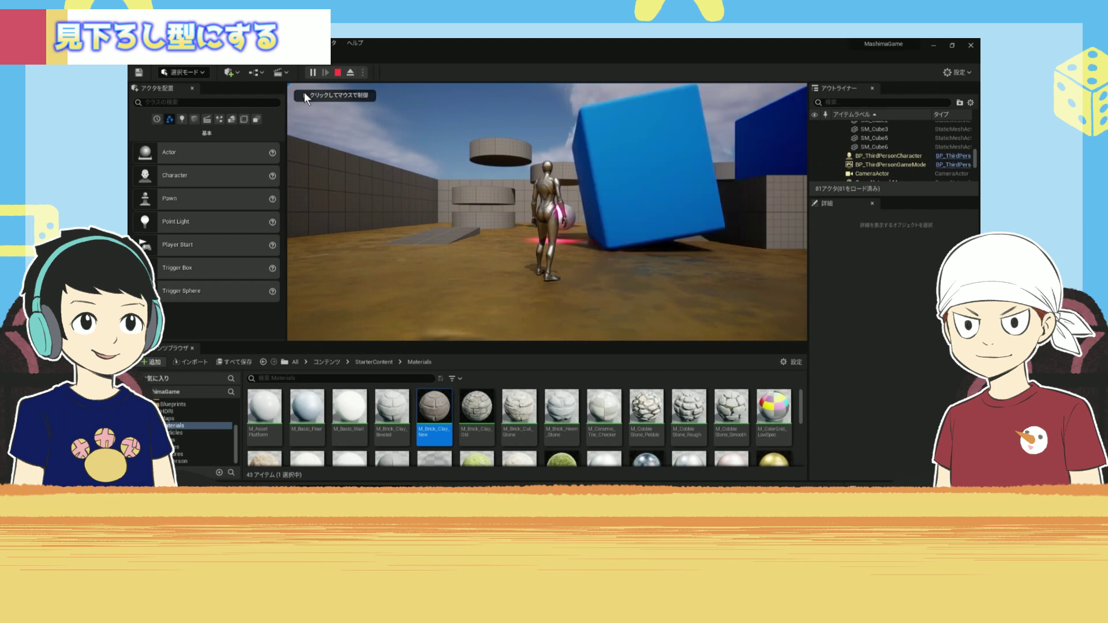
pyautogui.click(549, 188)
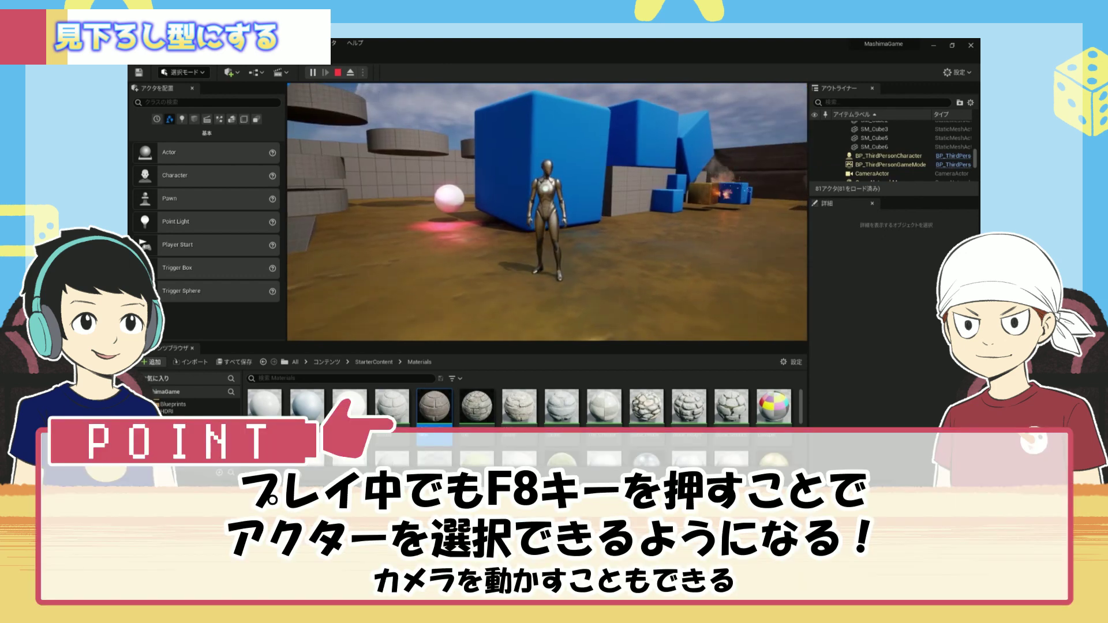
pyautogui.press('F8')
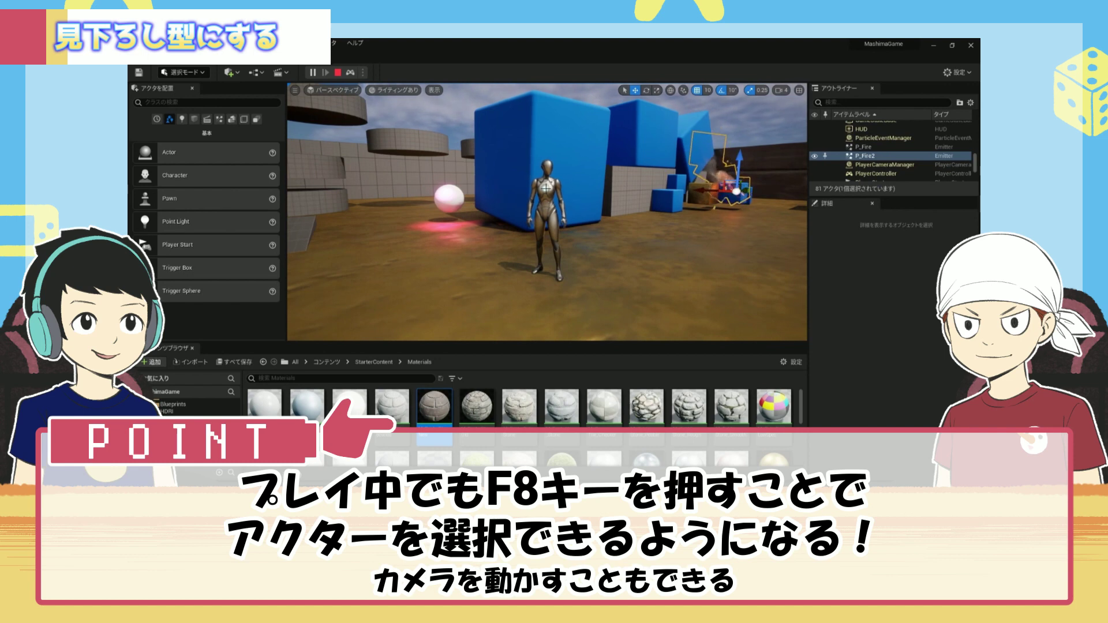
pyautogui.moveTo(546, 188); pyautogui.dragTo(548, 188, button='right')
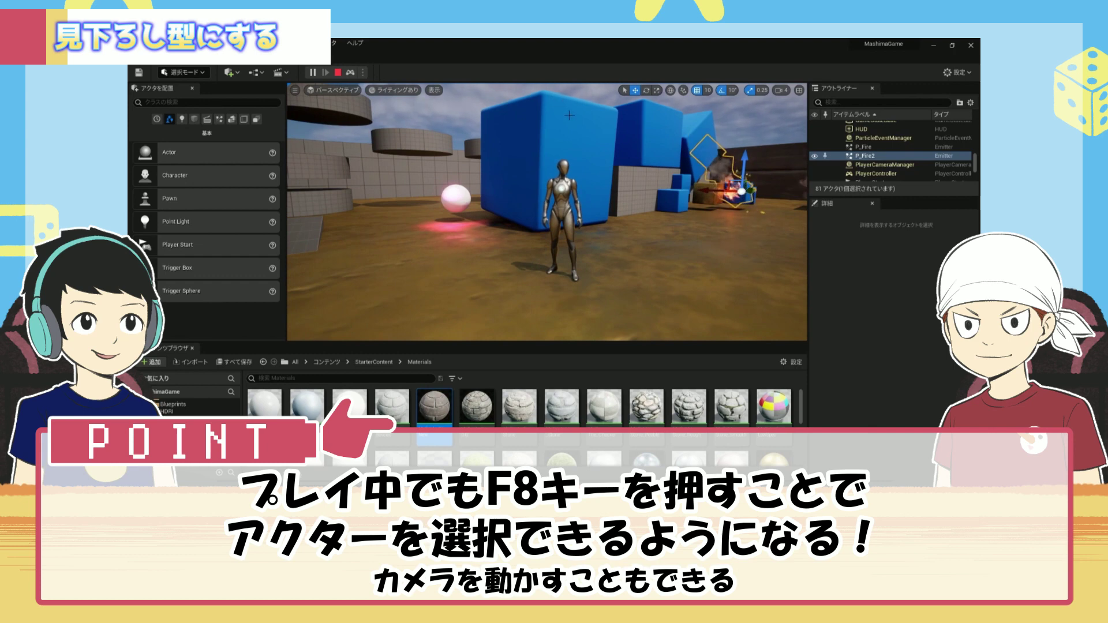
# Open the playing character's BP_ThirdPersonCharacter blueprint for editing and stop the simulation
pyautogui.click(565, 213)
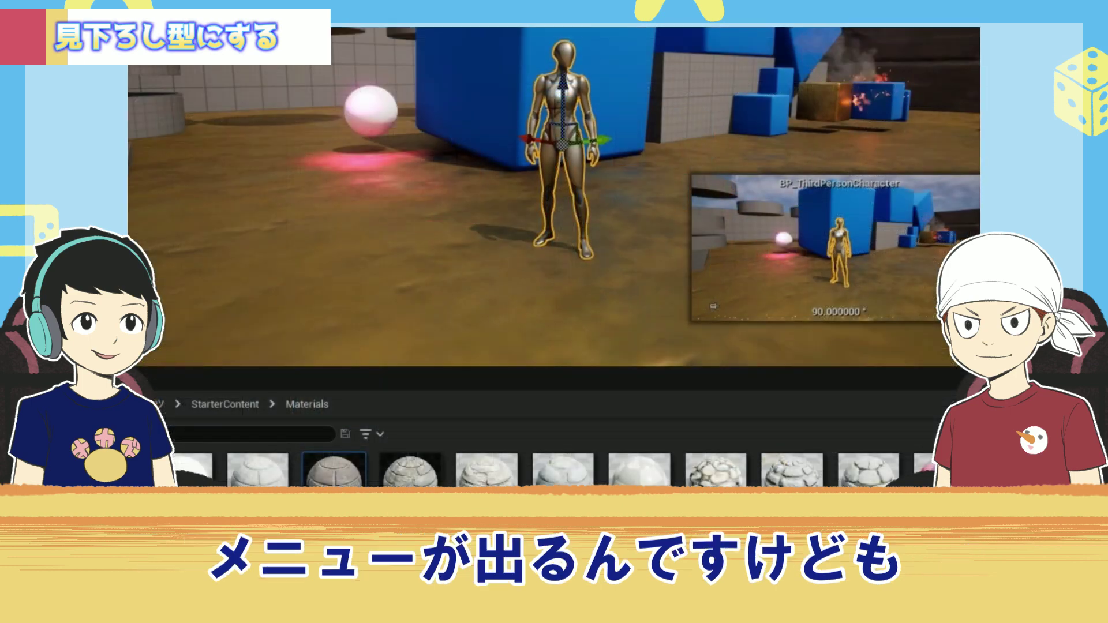
pyautogui.rightClick(561, 109)
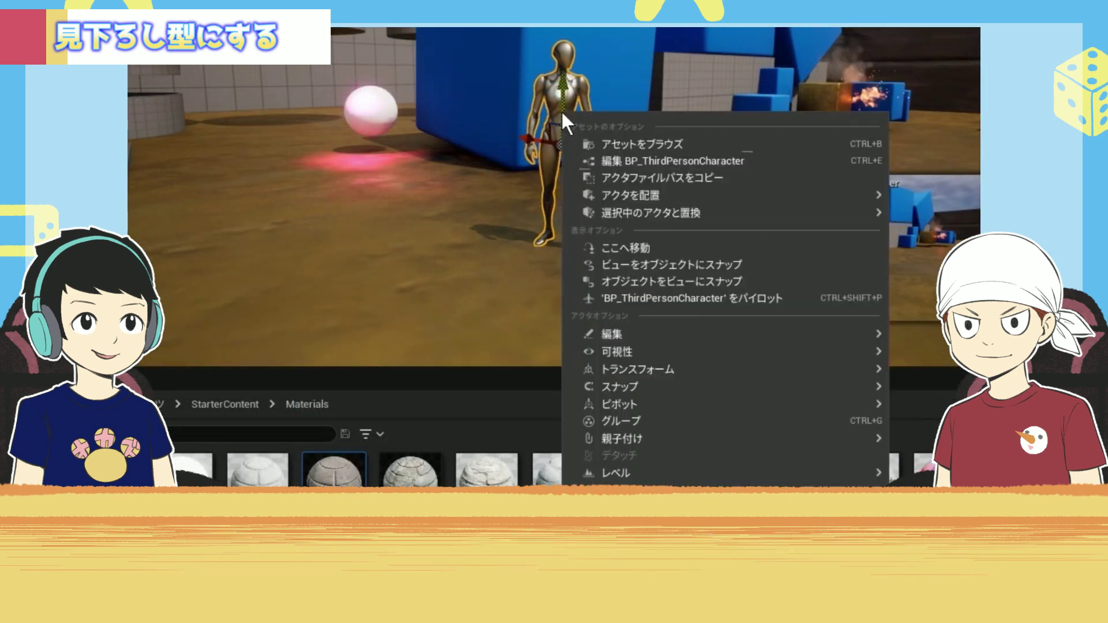
pyautogui.click(667, 164)
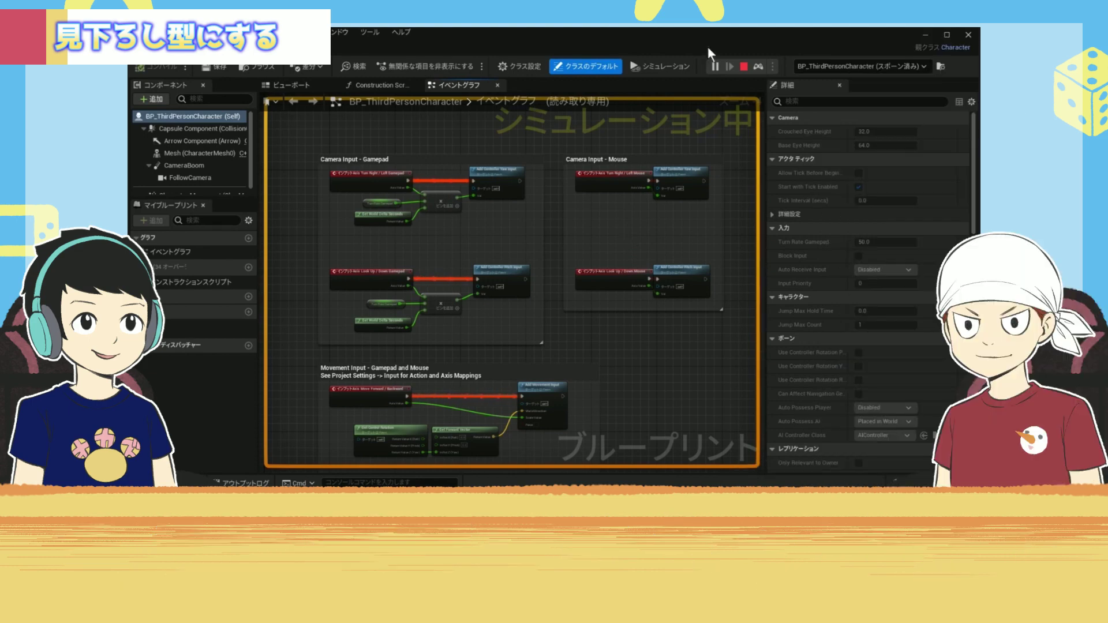
pyautogui.click(744, 66)
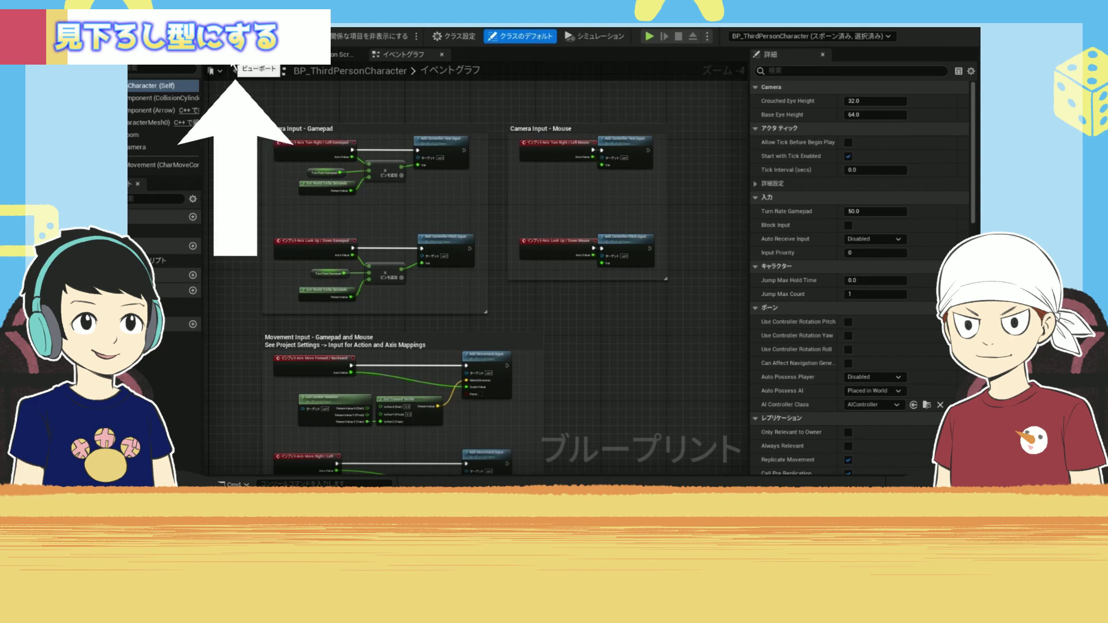
# Examine the character in the blueprint's viewport and the camera, movement and jump input nodes in its event graph
pyautogui.click(218, 52)
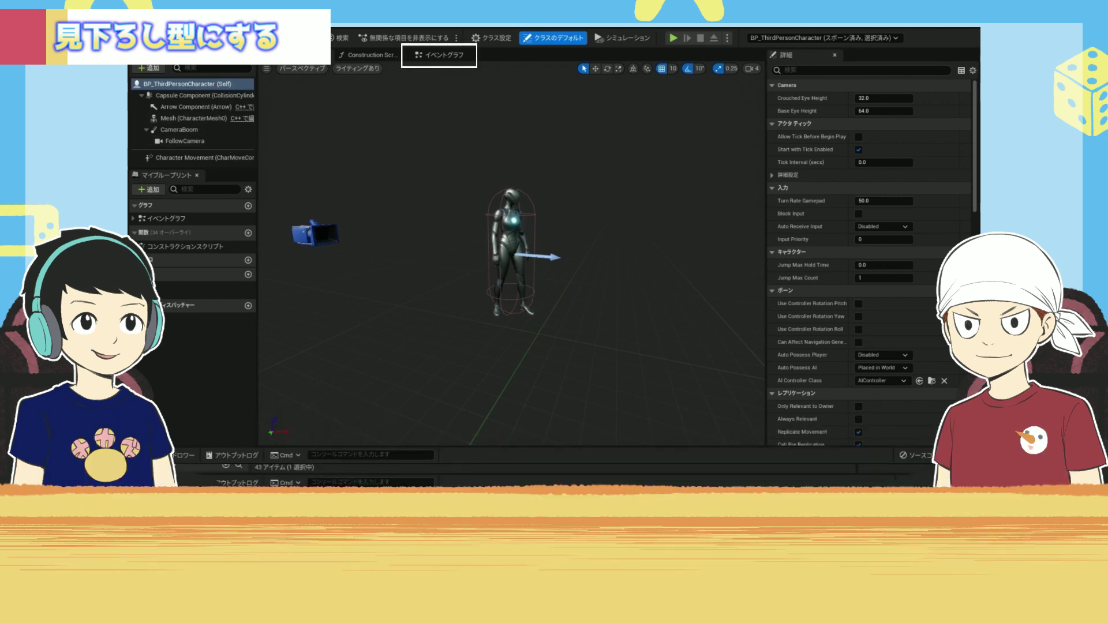
pyautogui.click(446, 55)
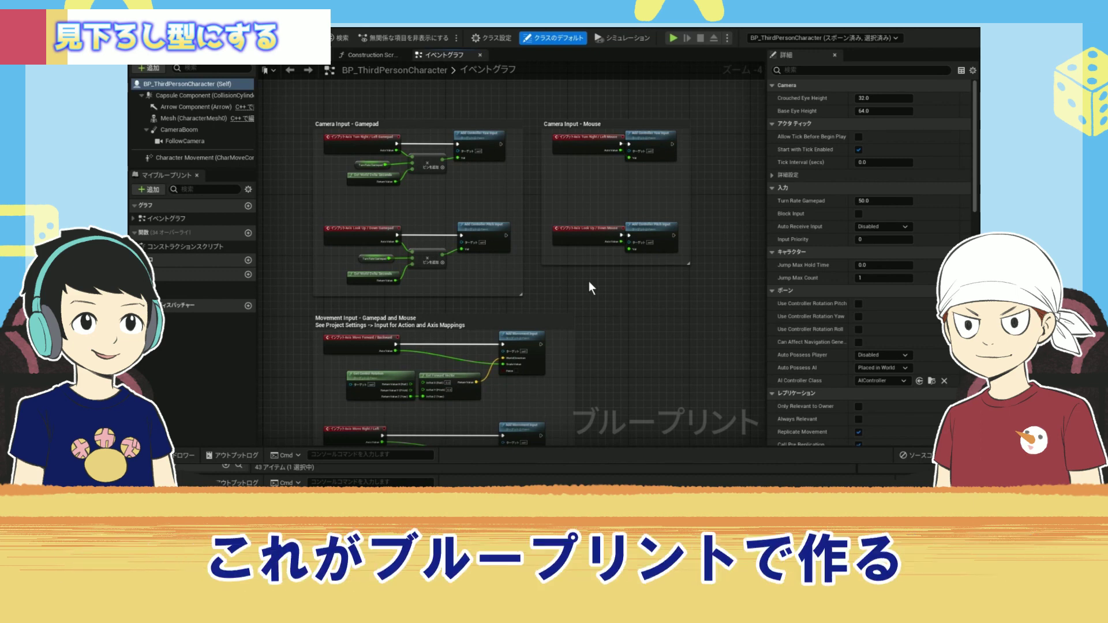
pyautogui.scroll(4, 589, 283)
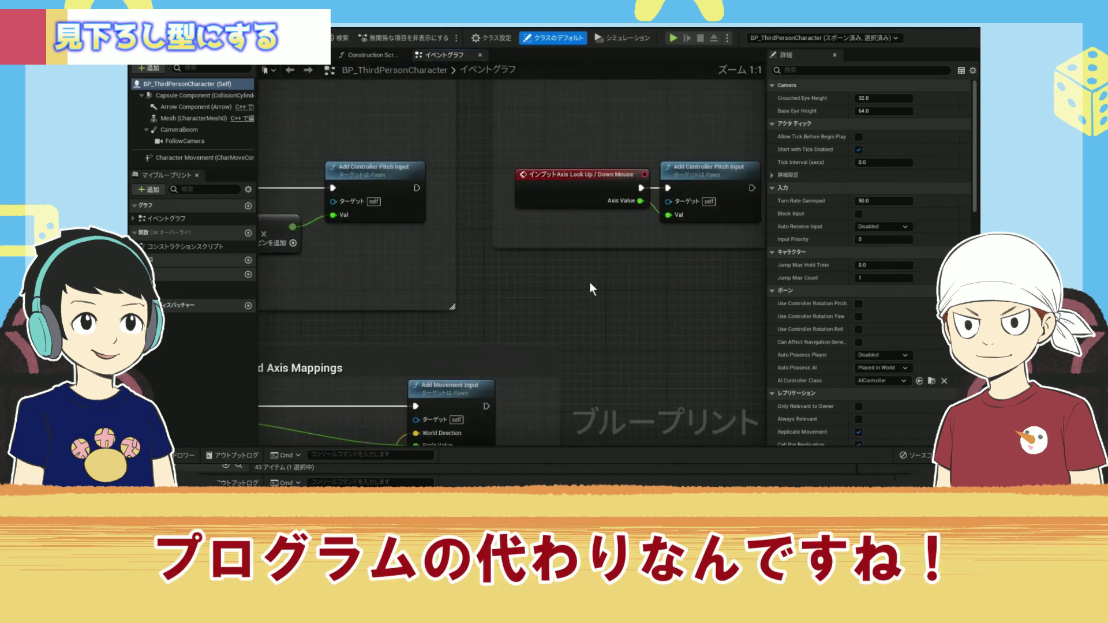
pyautogui.scroll(-4, 590, 283)
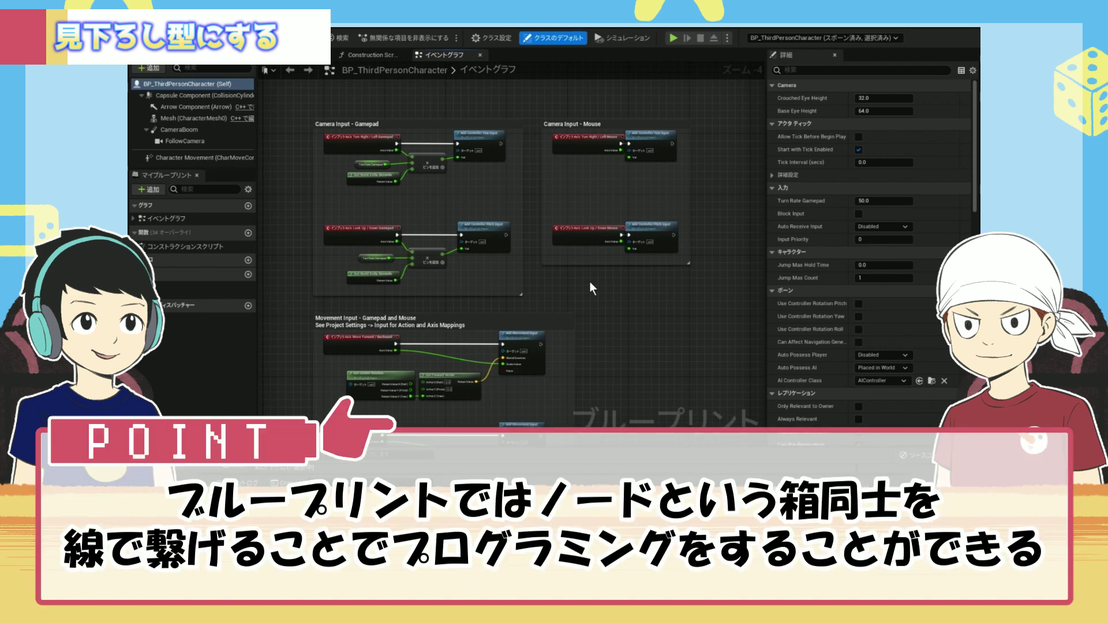
pyautogui.scroll(1, 590, 282)
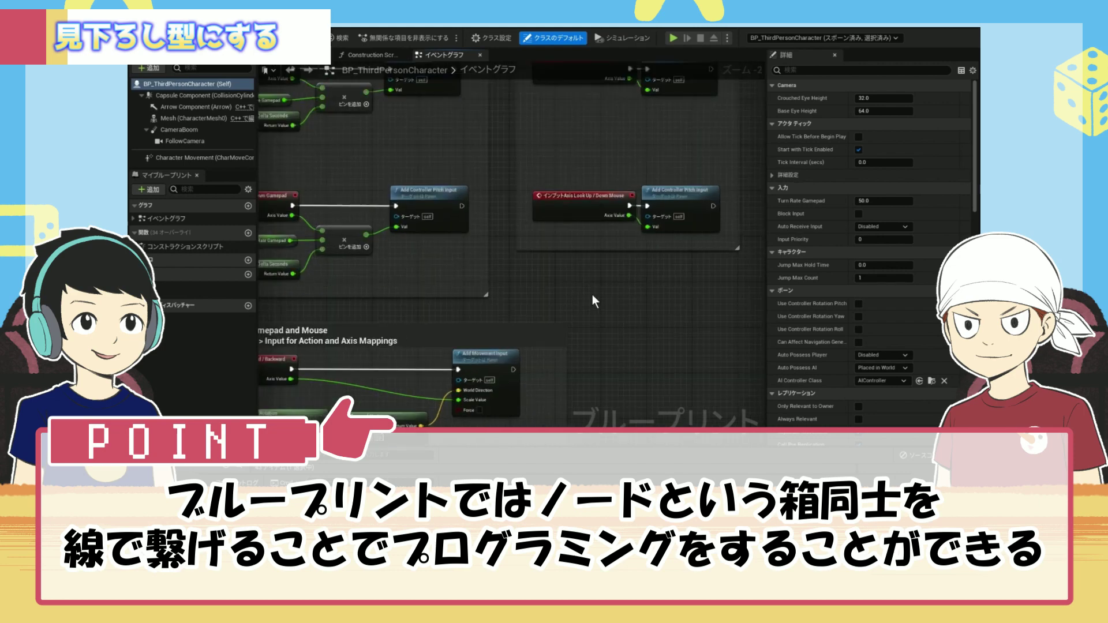
pyautogui.scroll(-2, 590, 295)
pyautogui.scroll(2, 590, 294)
pyautogui.moveTo(590, 294); pyautogui.dragTo(851, 63, button='right')
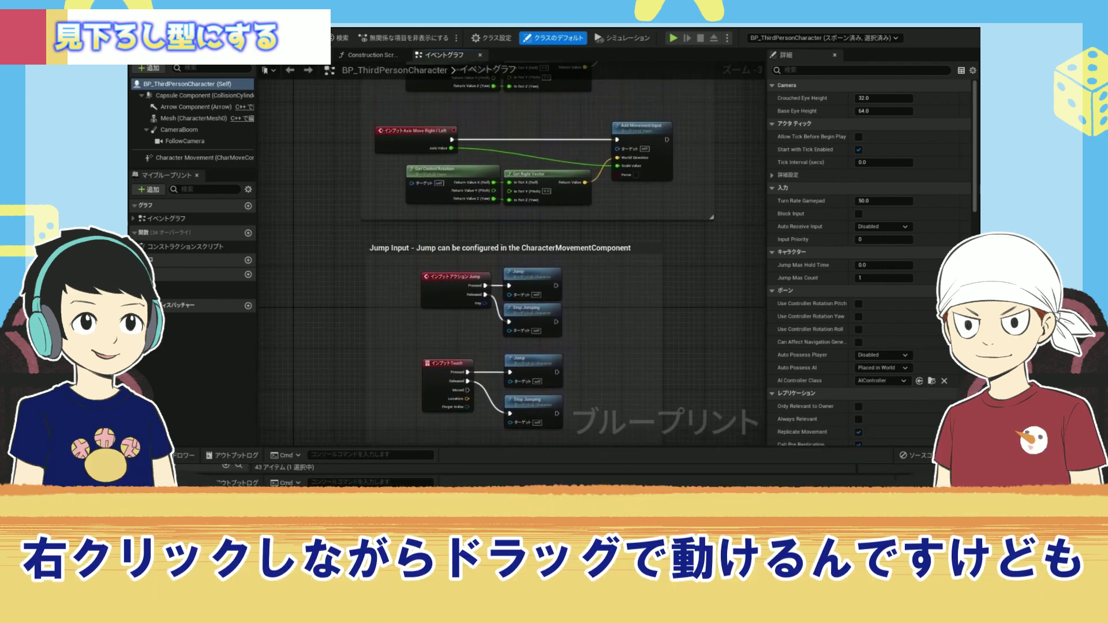
pyautogui.moveTo(578, 259); pyautogui.dragTo(465, 187, button='right')
pyautogui.moveTo(743, 231); pyautogui.dragTo(716, 68, button='right')
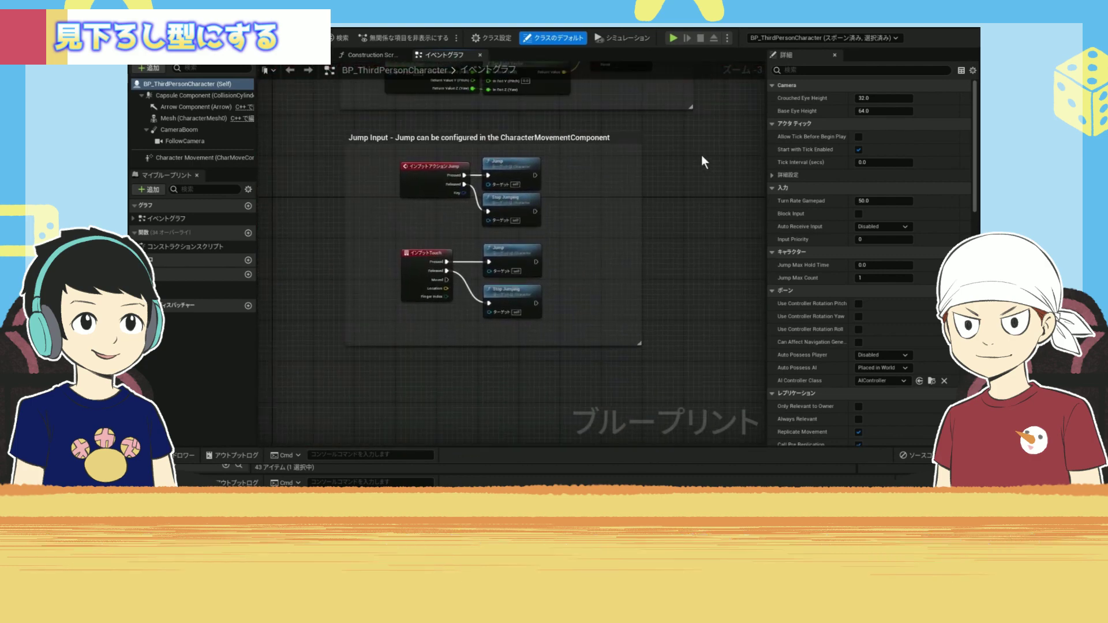
pyautogui.scroll(3, 698, 190)
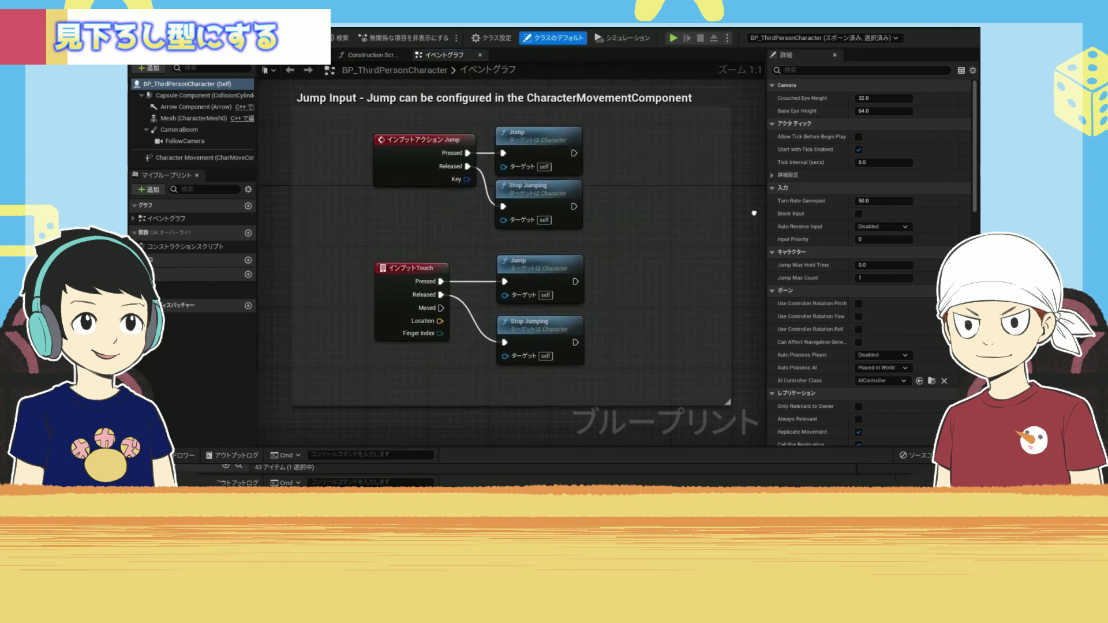
pyautogui.moveTo(754, 213); pyautogui.dragTo(757, 219, button='right')
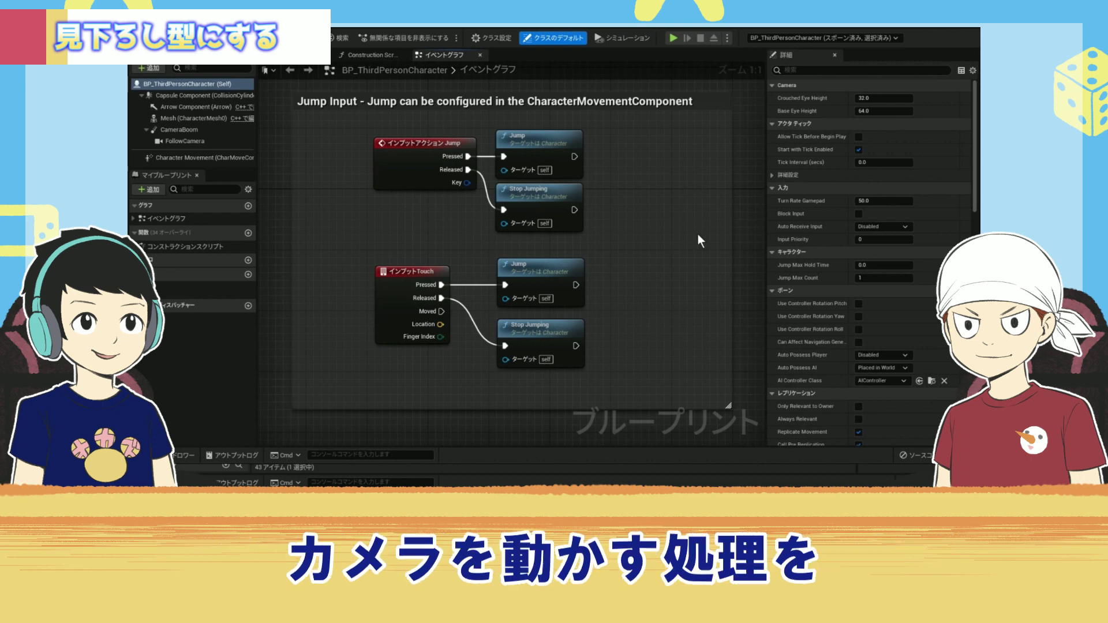
# Break the execution links of the Turn Right / Left Mouse and Look Up / Down Mouse events under Camera Input - Mouse
pyautogui.moveTo(699, 233)
pyautogui.mouseDown(button='right')
pyautogui.moveTo(675, 228)
pyautogui.moveTo(708, 232)
pyautogui.mouseUp(button='right')
pyautogui.scroll(-5, 708, 231)
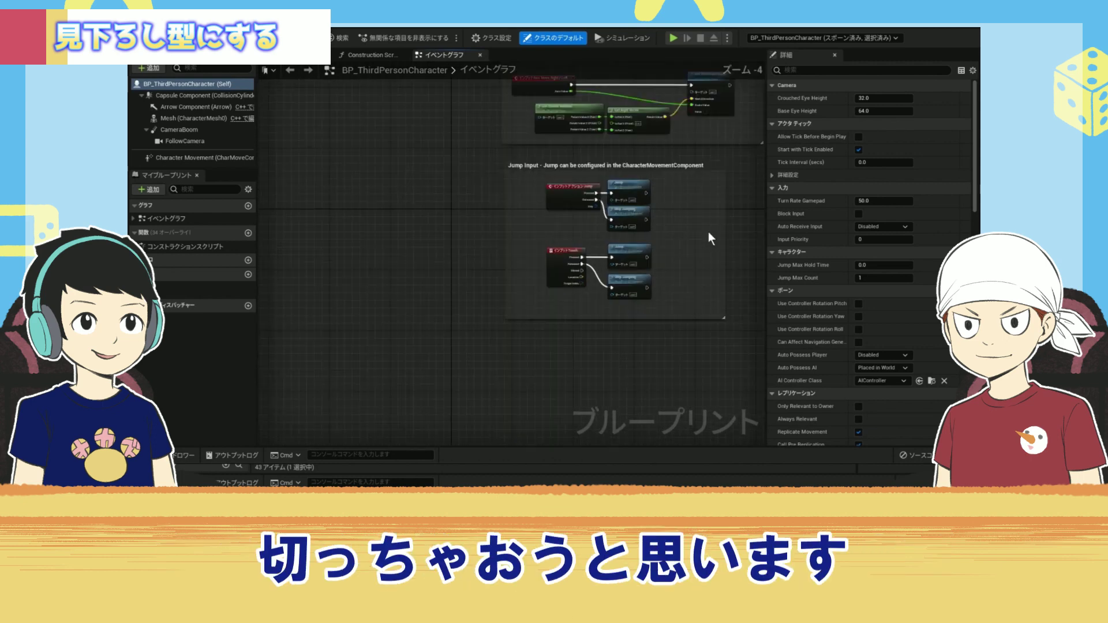
pyautogui.scroll(4, 540, 160)
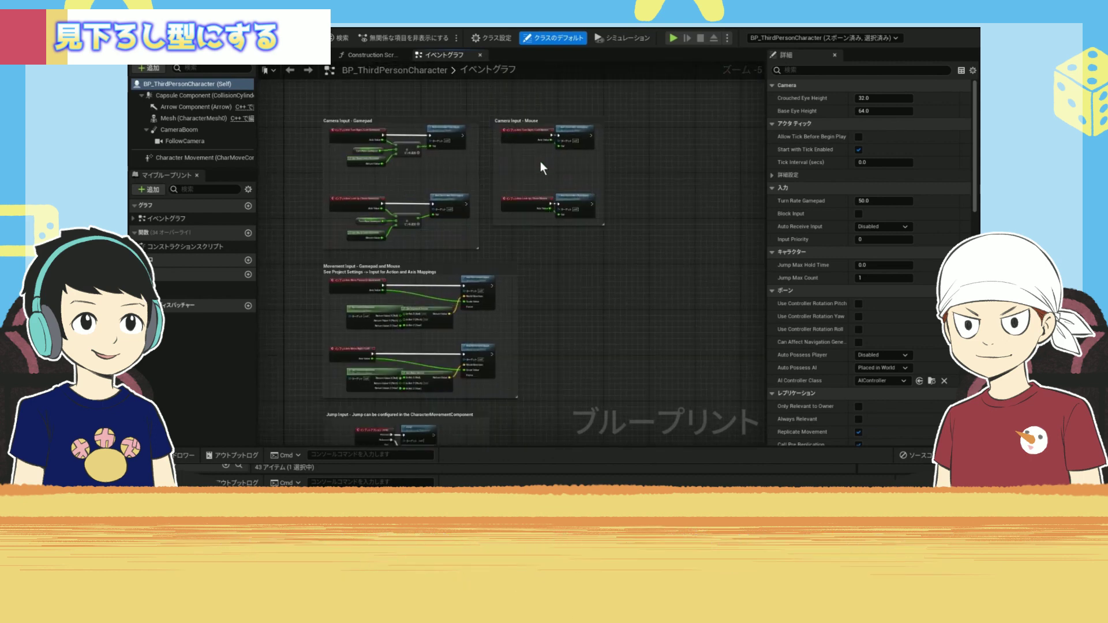
pyautogui.scroll(1, 560, 219)
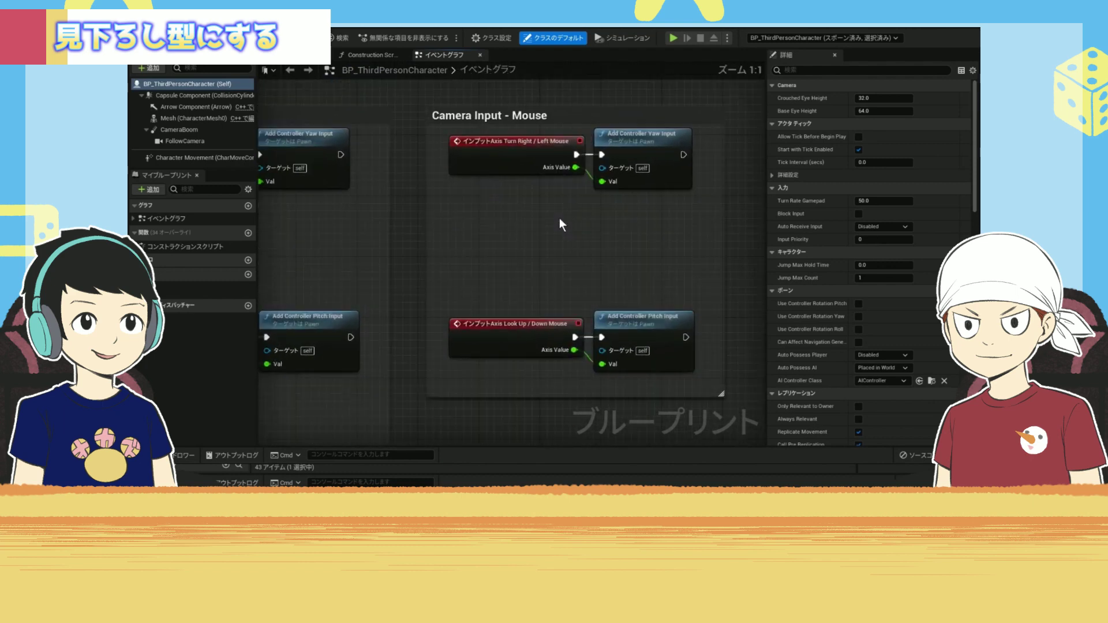
pyautogui.moveTo(559, 219); pyautogui.dragTo(502, 210, button='right')
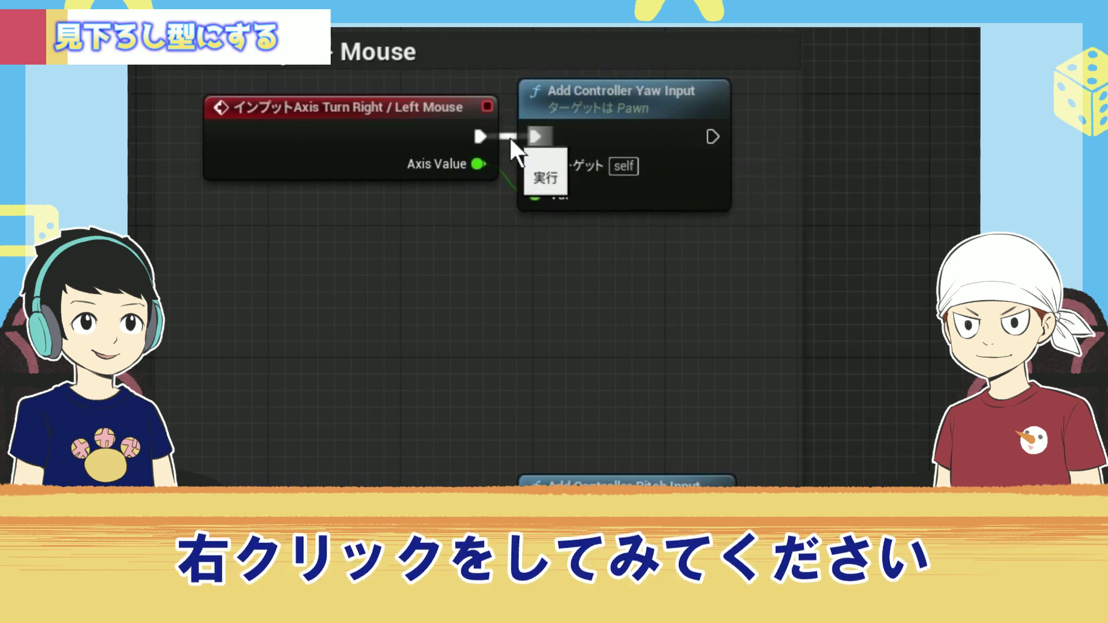
pyautogui.rightClick(484, 136)
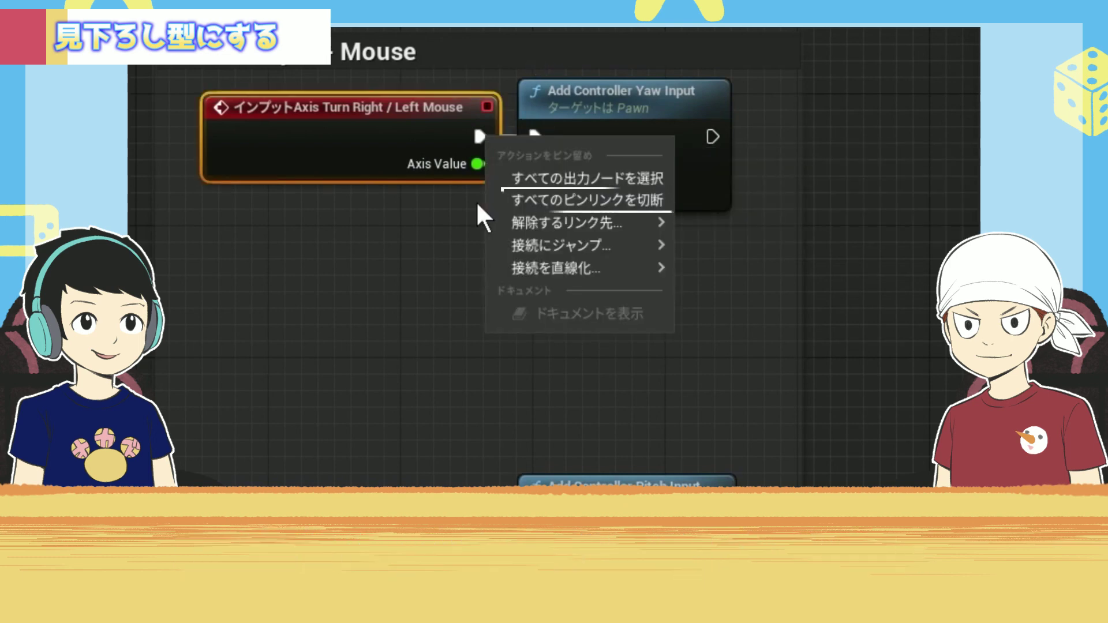
pyautogui.click(539, 199)
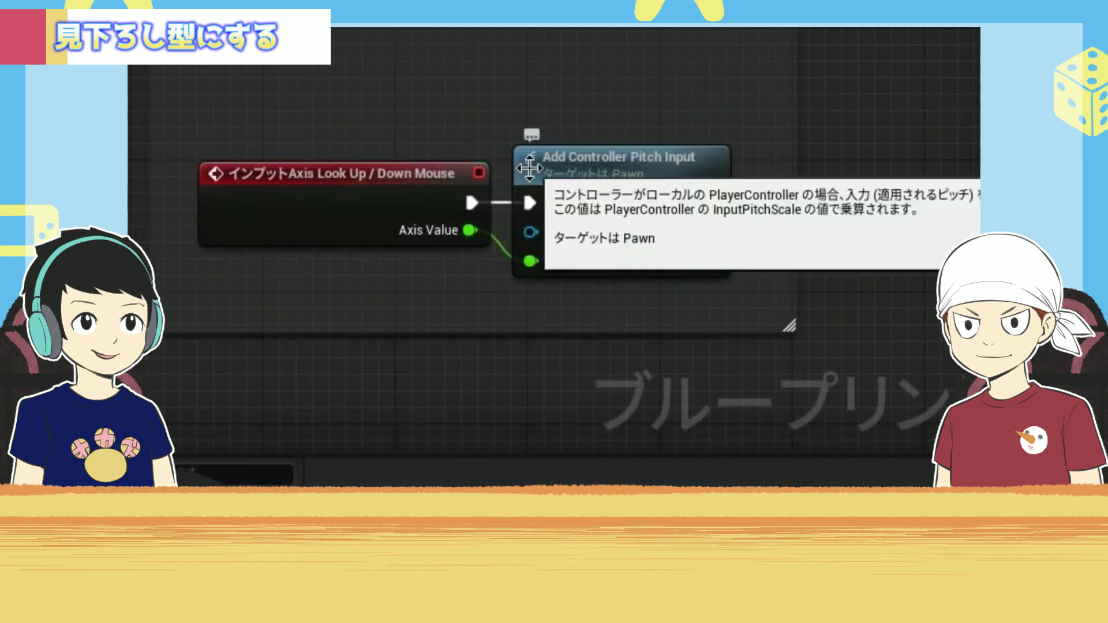
pyautogui.rightClick(471, 203)
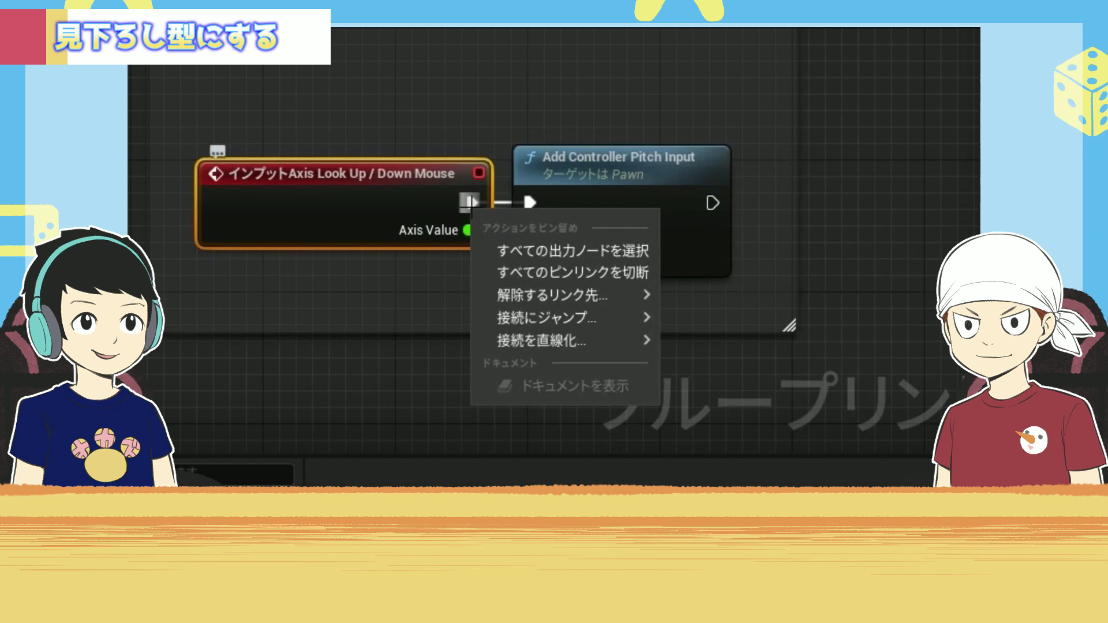
pyautogui.click(563, 271)
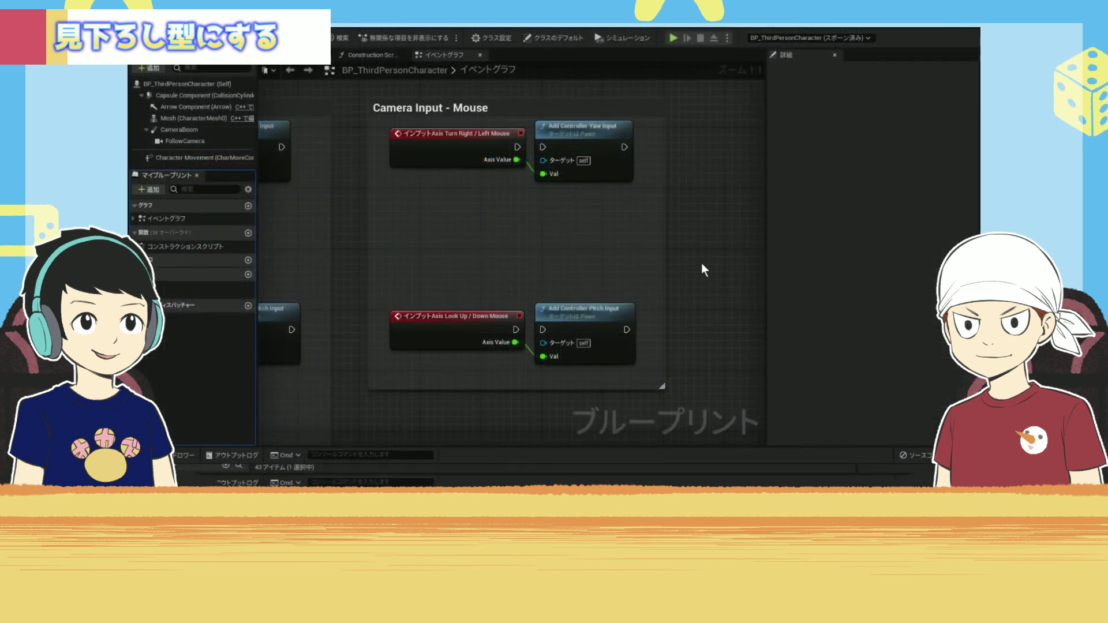
# Break the execution links of the Turn Right / Left Gamepad and Look Up / Down Gamepad events under Camera Input - Gamepad
pyautogui.press('1')
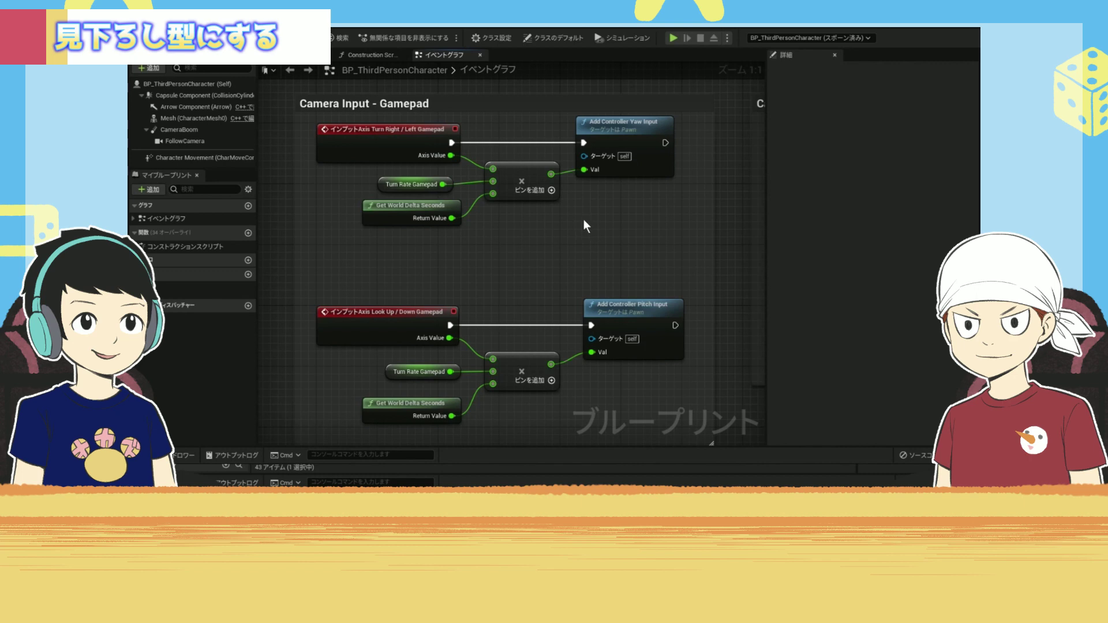
pyautogui.rightClick(451, 143)
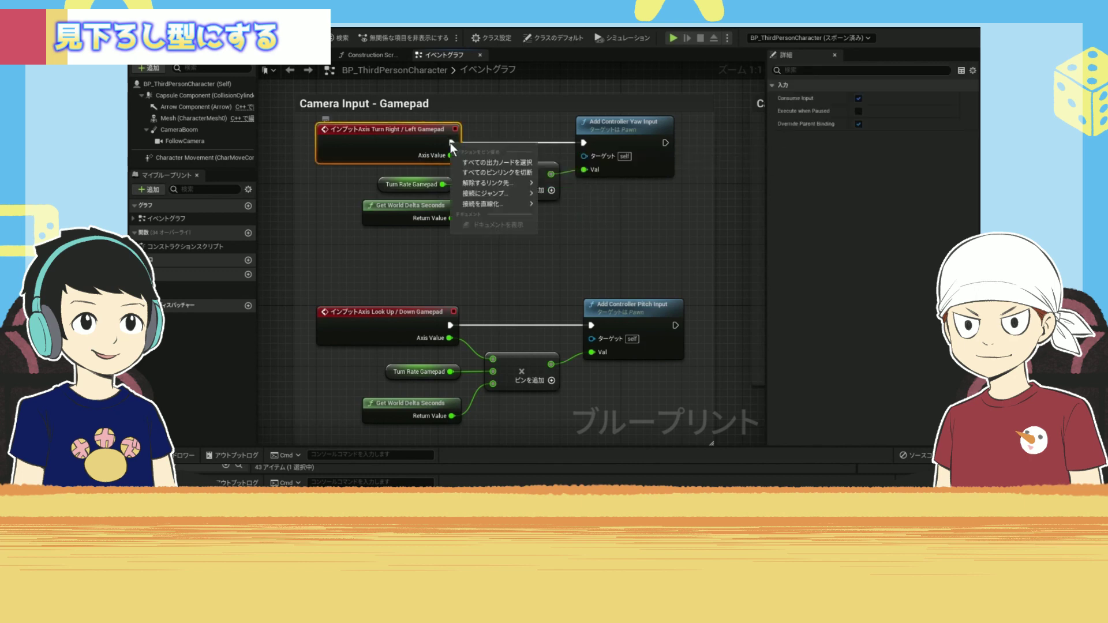
pyautogui.click(483, 172)
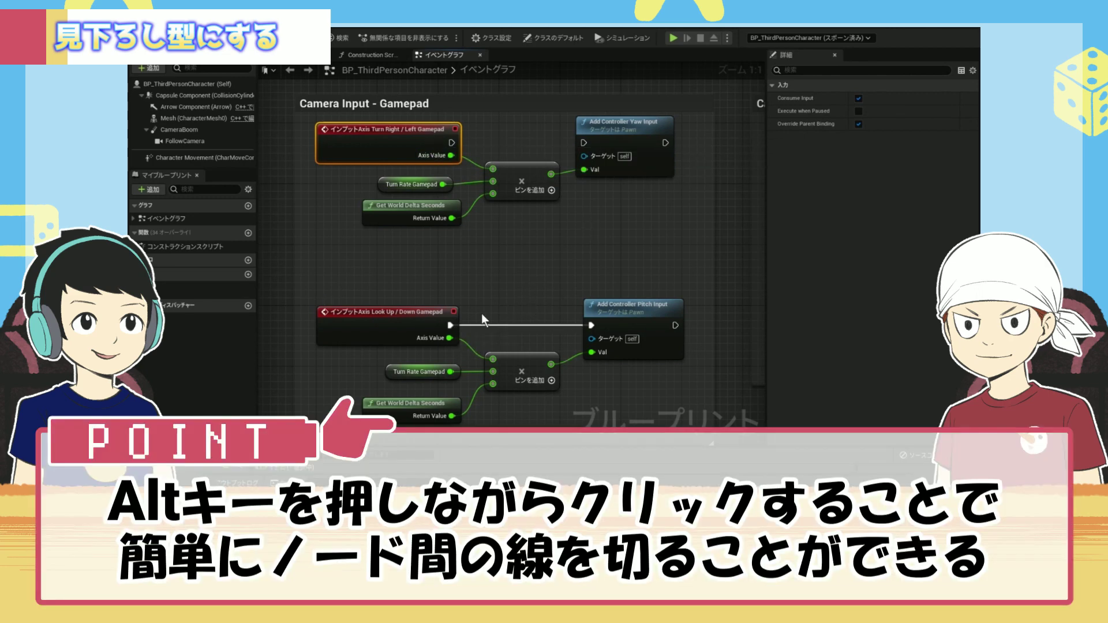
pyautogui.keyDown('alt'); pyautogui.click(450, 325); pyautogui.keyUp('alt')
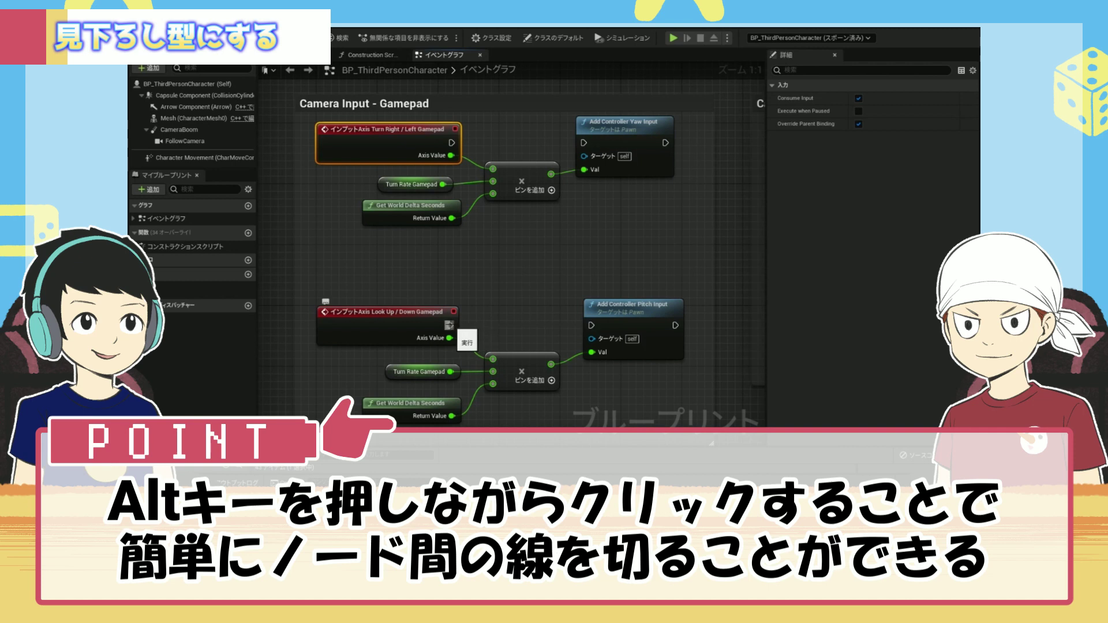
# Play the level to test the camera without its rotation inputs, and end the play session
pyautogui.click(674, 37)
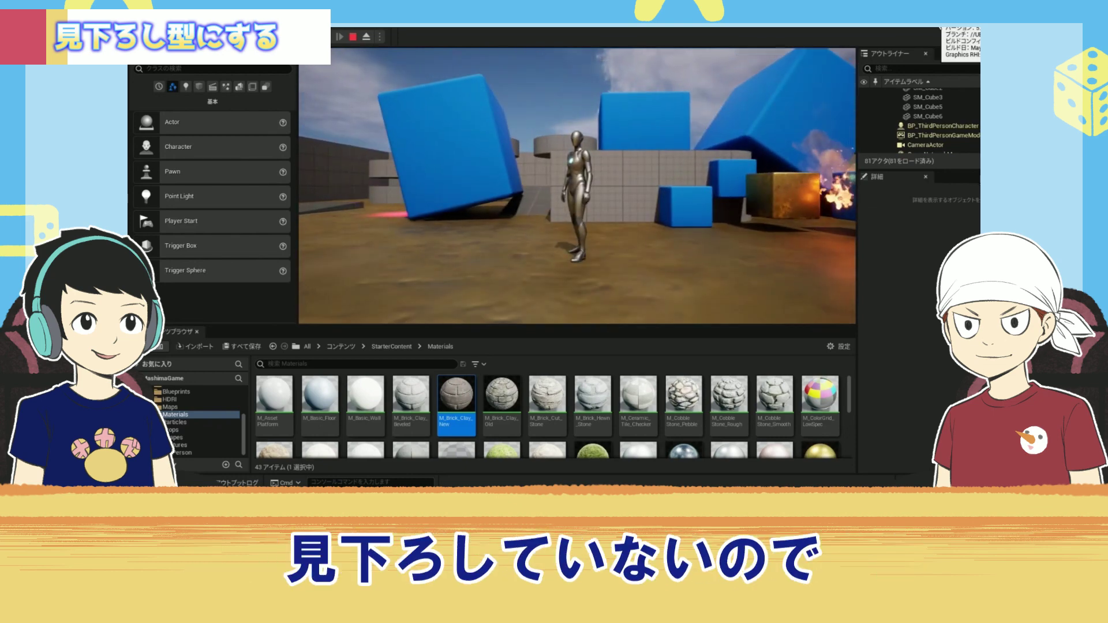
pyautogui.press('Escape')
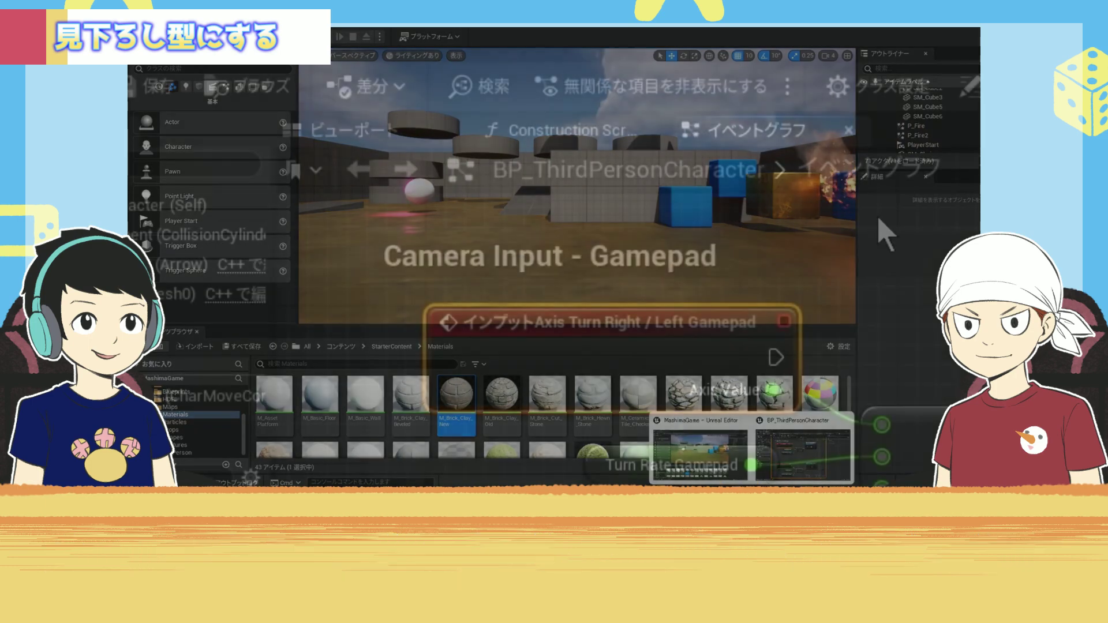
# Set the Z value of the CameraBoom component's Socket Offset to 300 in the BP_ThirdPersonCharacter blueprint
pyautogui.moveTo(433, 137); pyautogui.dragTo(372, 132)
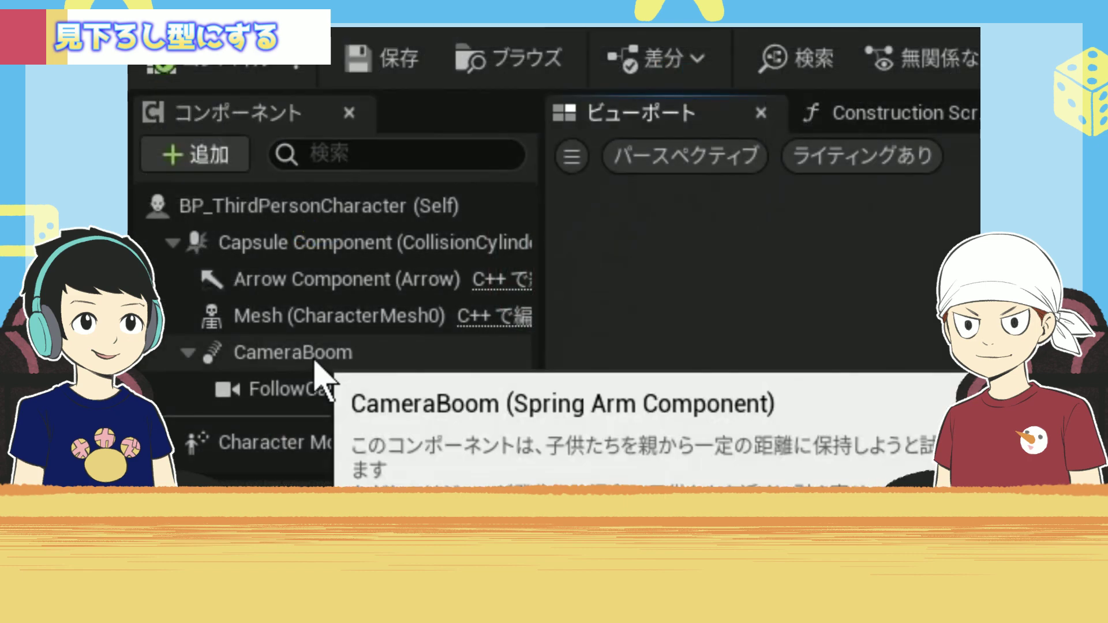
pyautogui.click(271, 360)
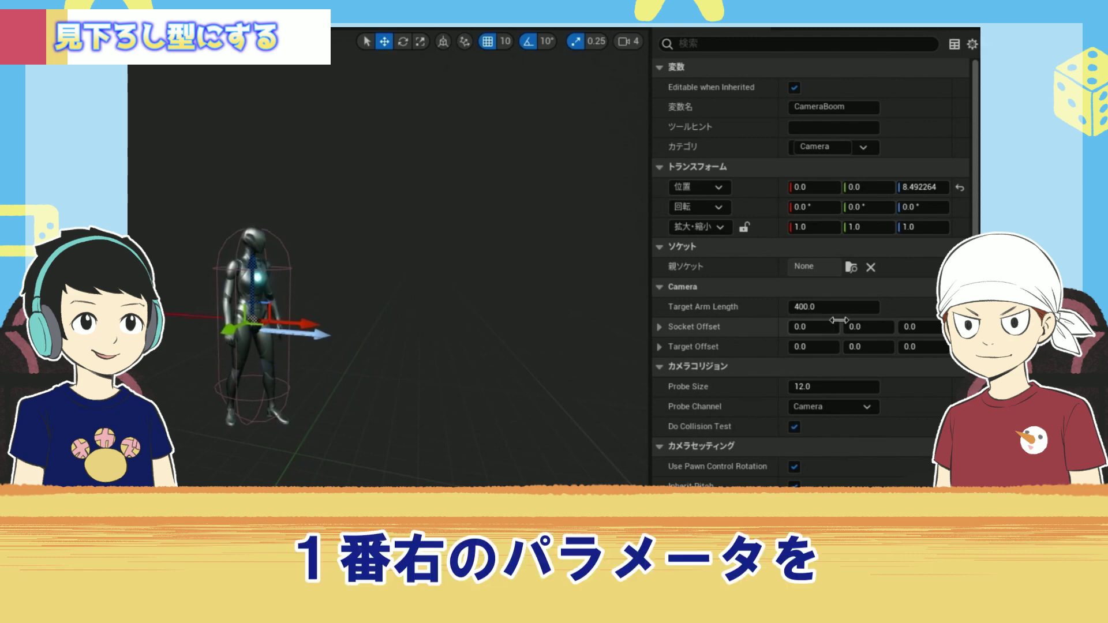
pyautogui.click(918, 327)
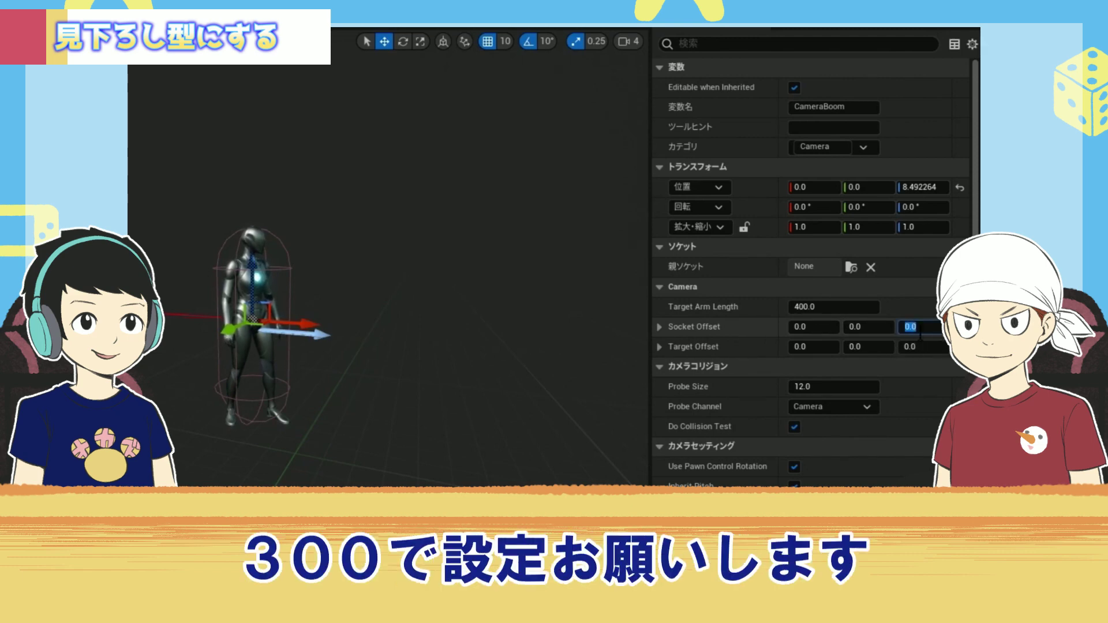
pyautogui.write('300')
pyautogui.press('Return')
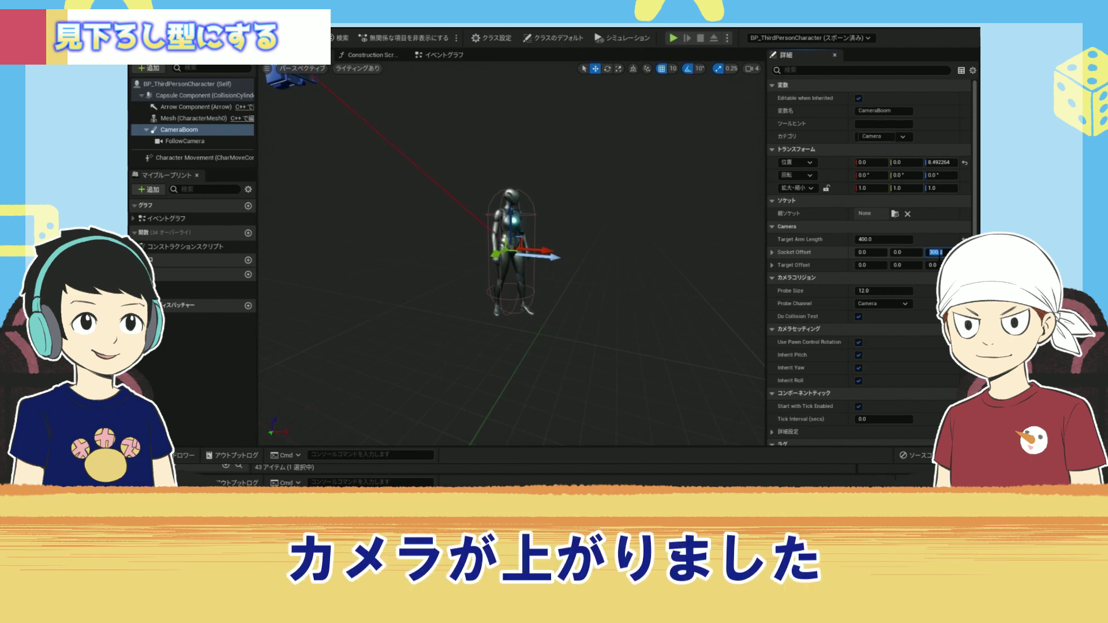
# Tilt the FollowCamera down toward the character by rotating it to -30° about the Y axis
pyautogui.scroll(-3, 682, 267)
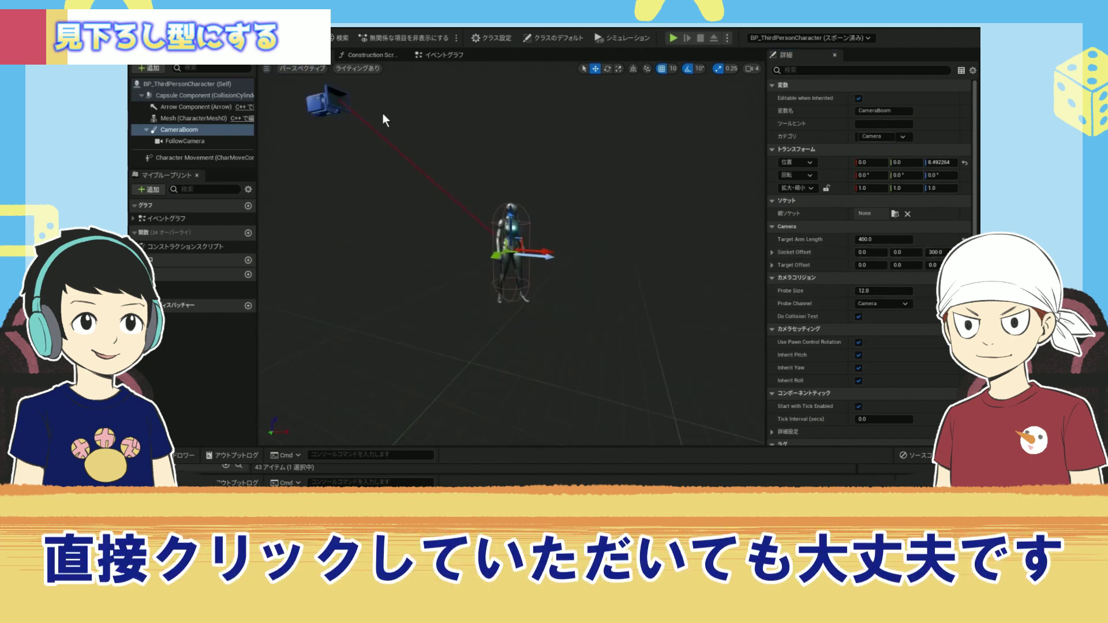
pyautogui.click(312, 103)
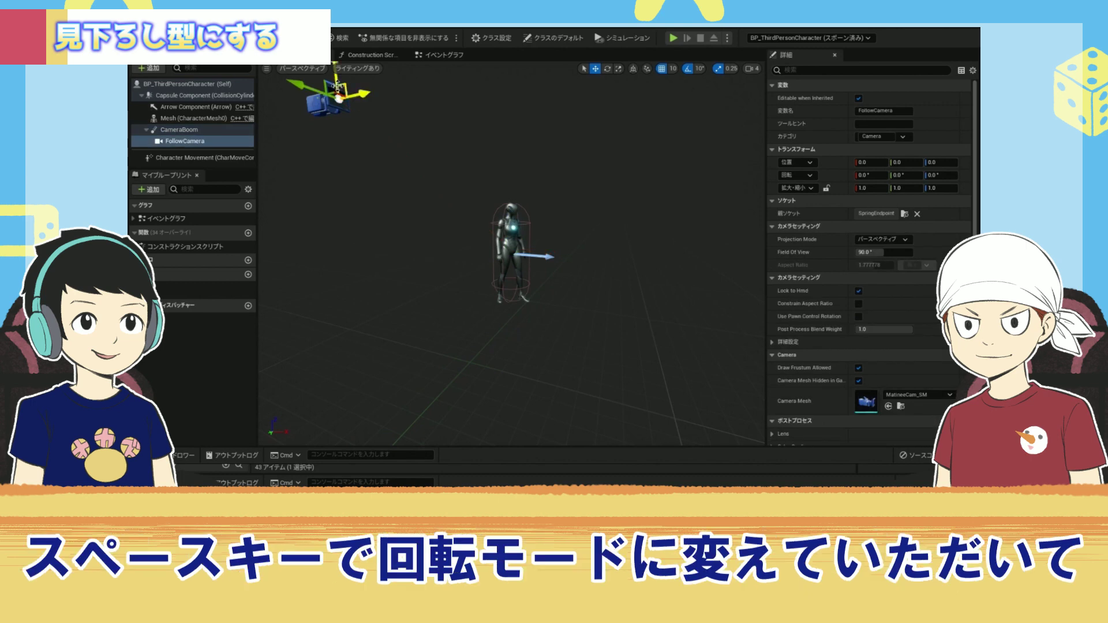
pyautogui.press('space')
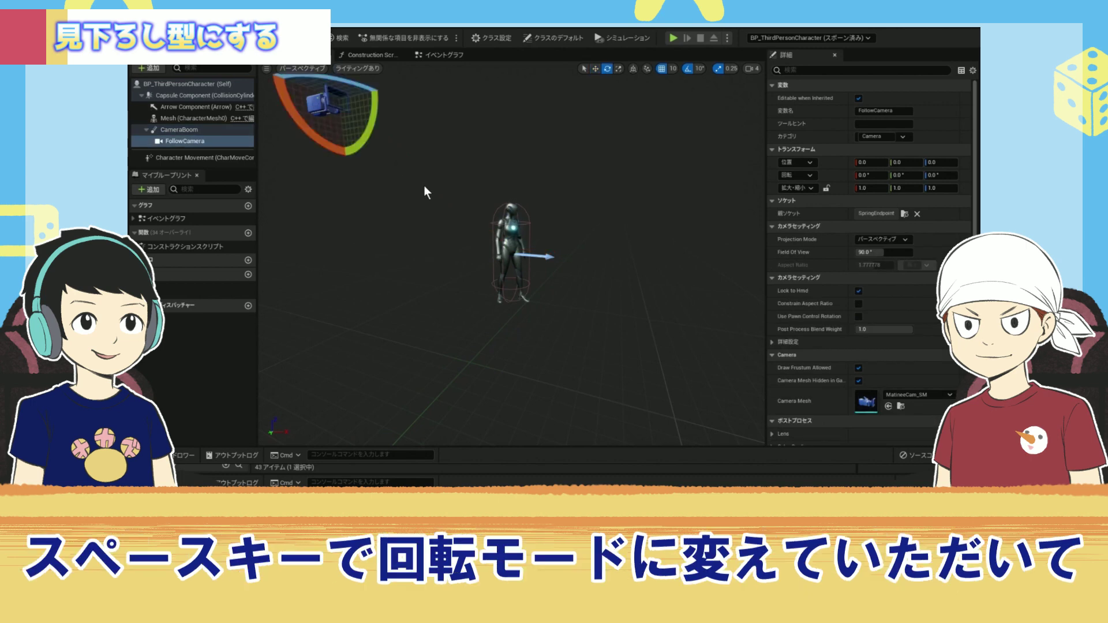
pyautogui.scroll(-3, 369, 159)
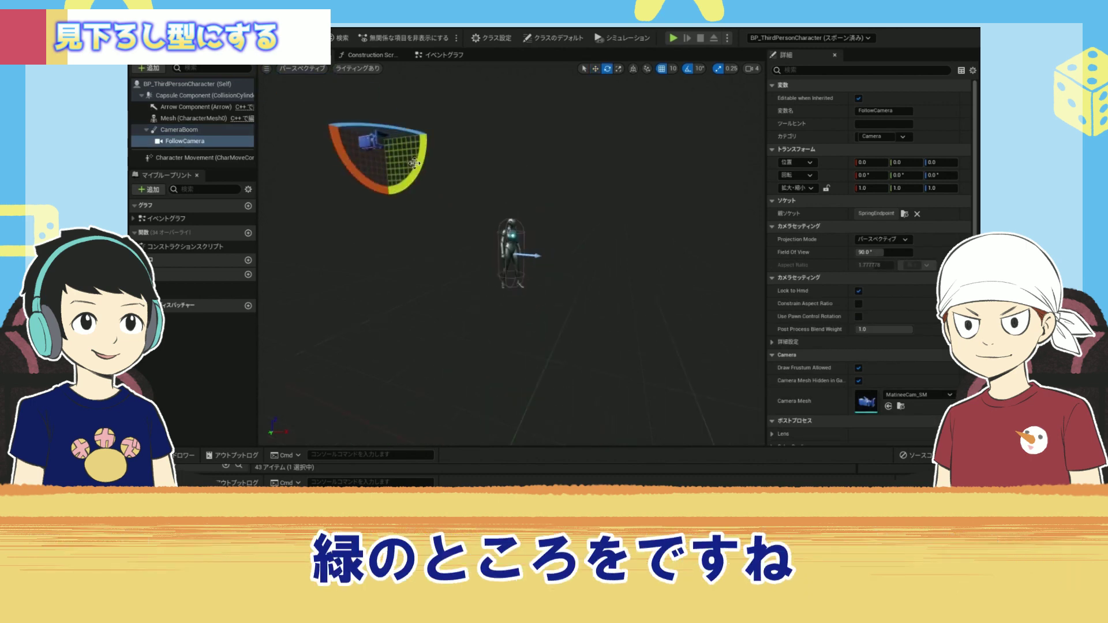
pyautogui.moveTo(420, 162); pyautogui.dragTo(456, 188)
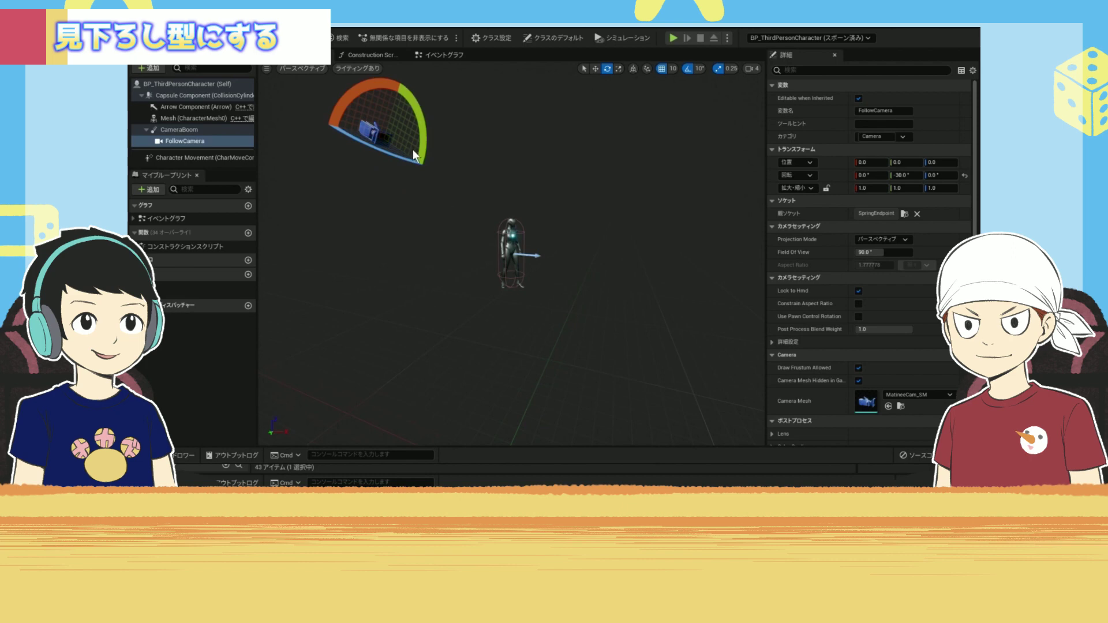
# Play the level and move and jump with the character to test the top-down camera
pyautogui.click(675, 39)
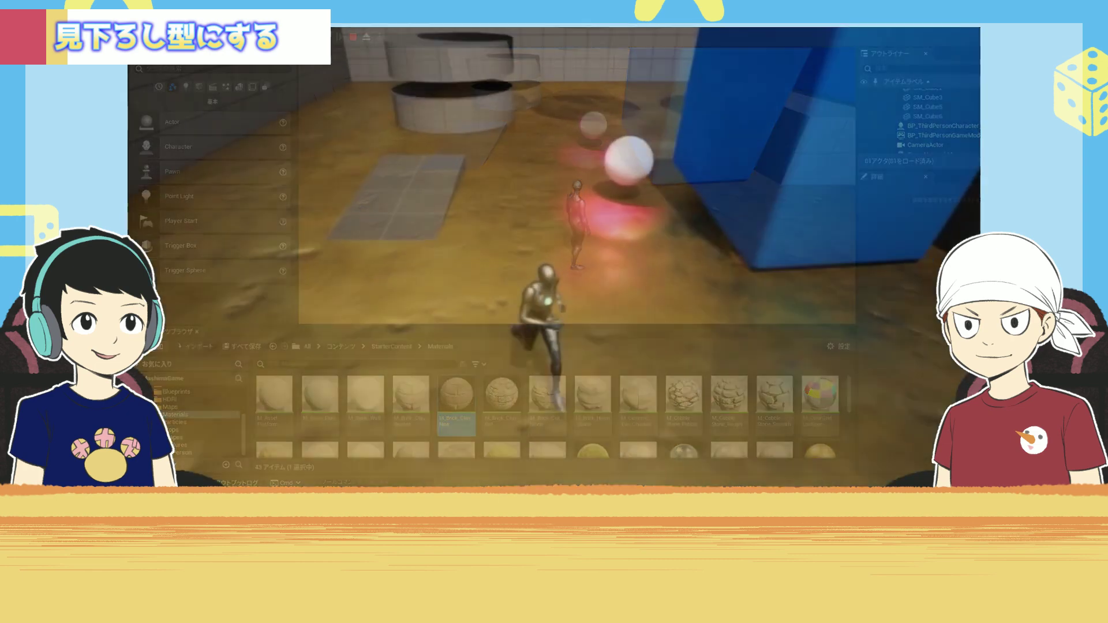
pyautogui.press('w')
pyautogui.press('a')
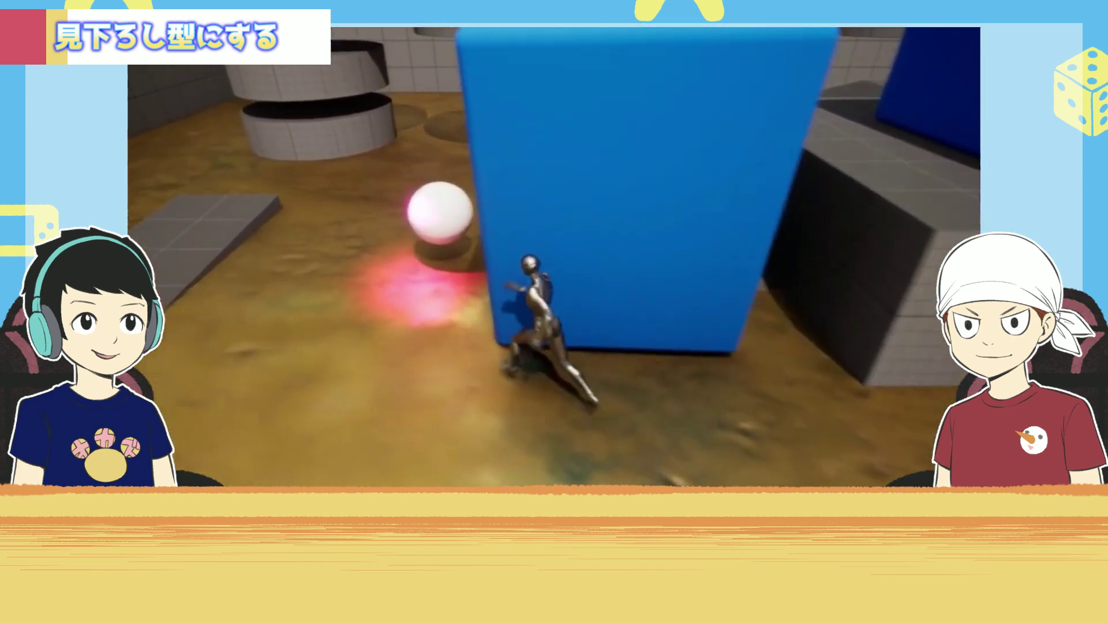
pyautogui.press('space')
pyautogui.press('d')
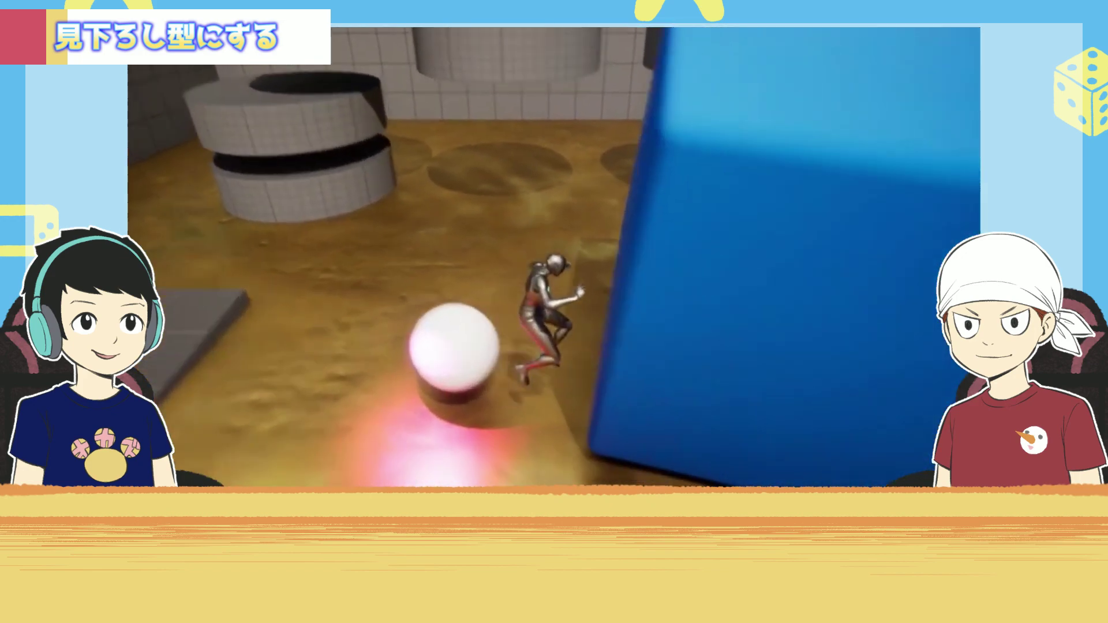
pyautogui.press('s')
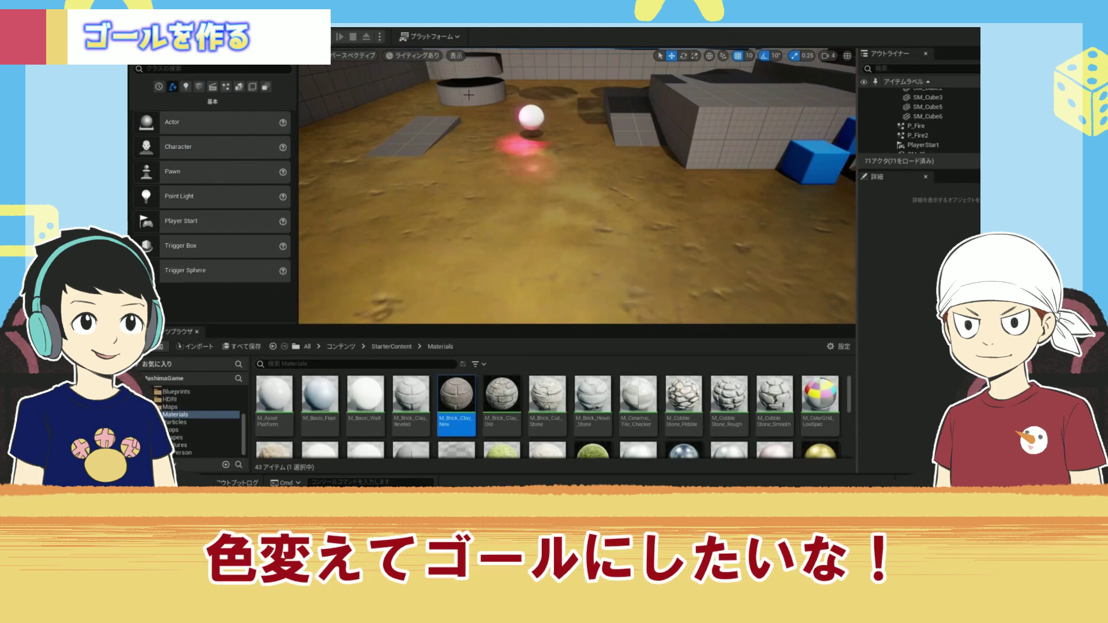
# Select all four quarter cylinders that form the topmost round platform of the stack in the level
pyautogui.moveTo(469, 95); pyautogui.dragTo(483, 121, button='right')
pyautogui.press('w')
pyautogui.press('s')
pyautogui.press('w')
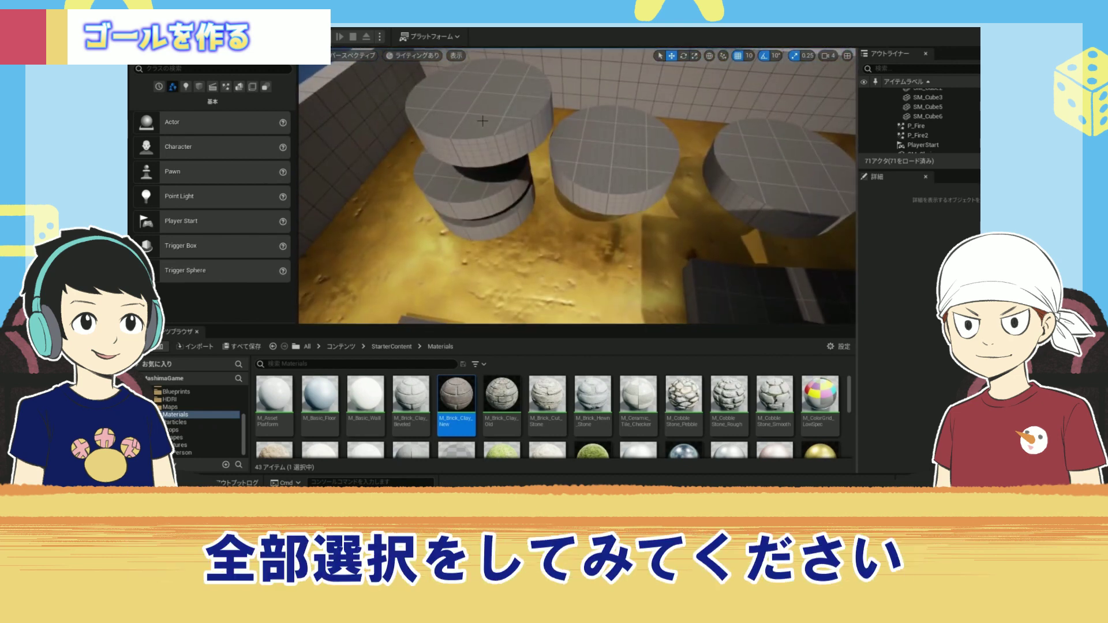
pyautogui.keyDown('ctrl'); pyautogui.click(442, 113); pyautogui.keyUp('ctrl')
pyautogui.keyDown('ctrl'); pyautogui.click(463, 80); pyautogui.keyUp('ctrl')
pyautogui.keyDown('ctrl'); pyautogui.click(509, 79); pyautogui.keyUp('ctrl')
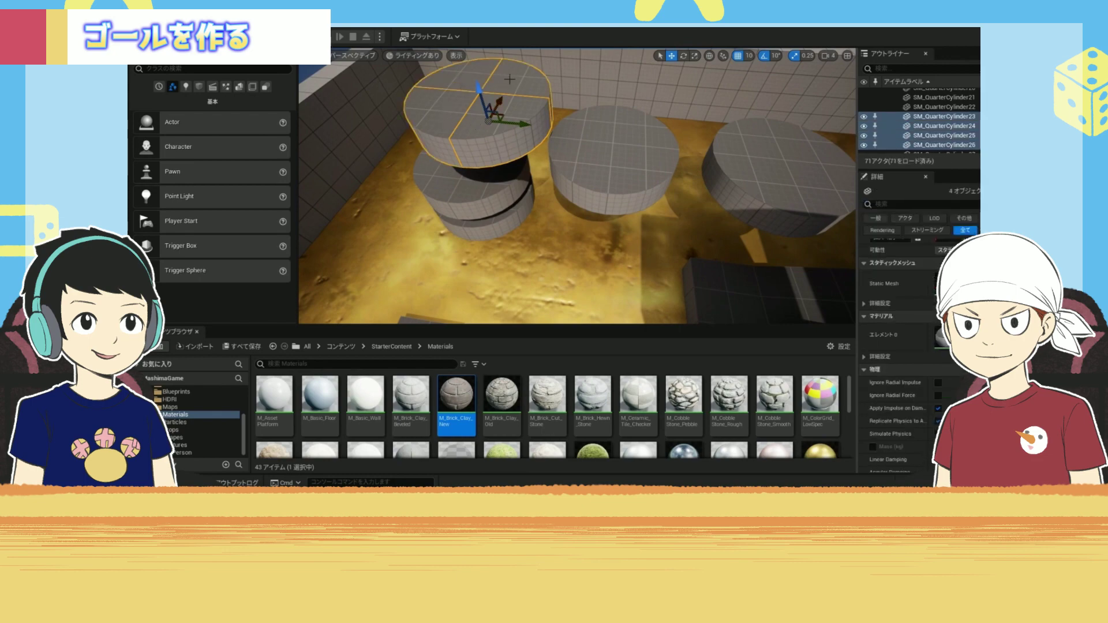
# Convert the selected quarter cylinders into one Blueprint class using the child actor method with Actor as parent class
pyautogui.moveTo(546, 231); pyautogui.dragTo(547, 232, button='right')
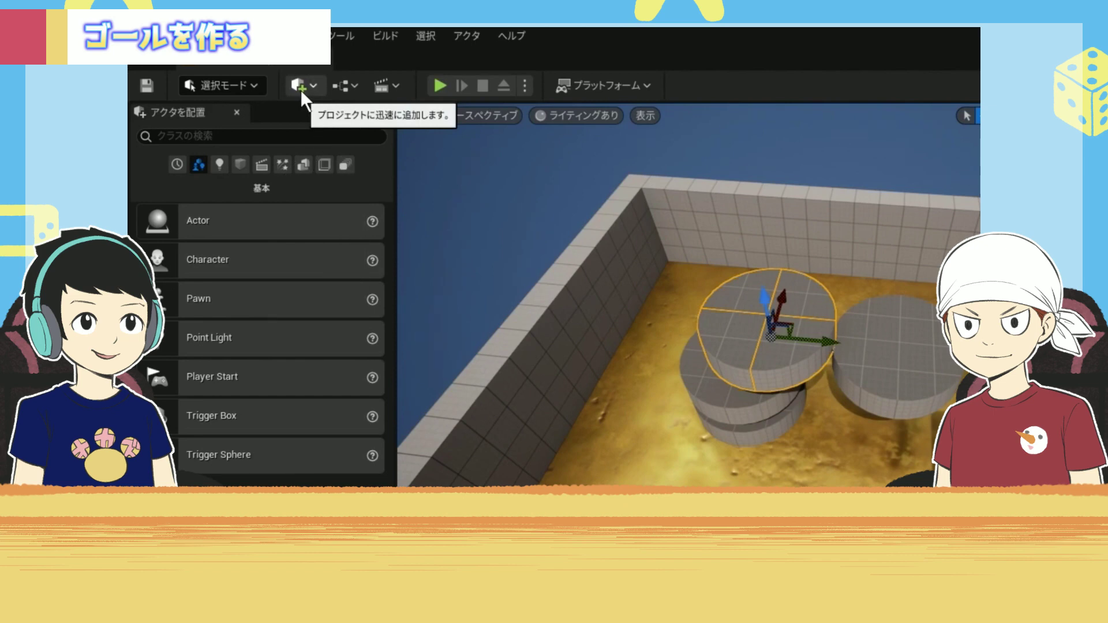
pyautogui.click(351, 88)
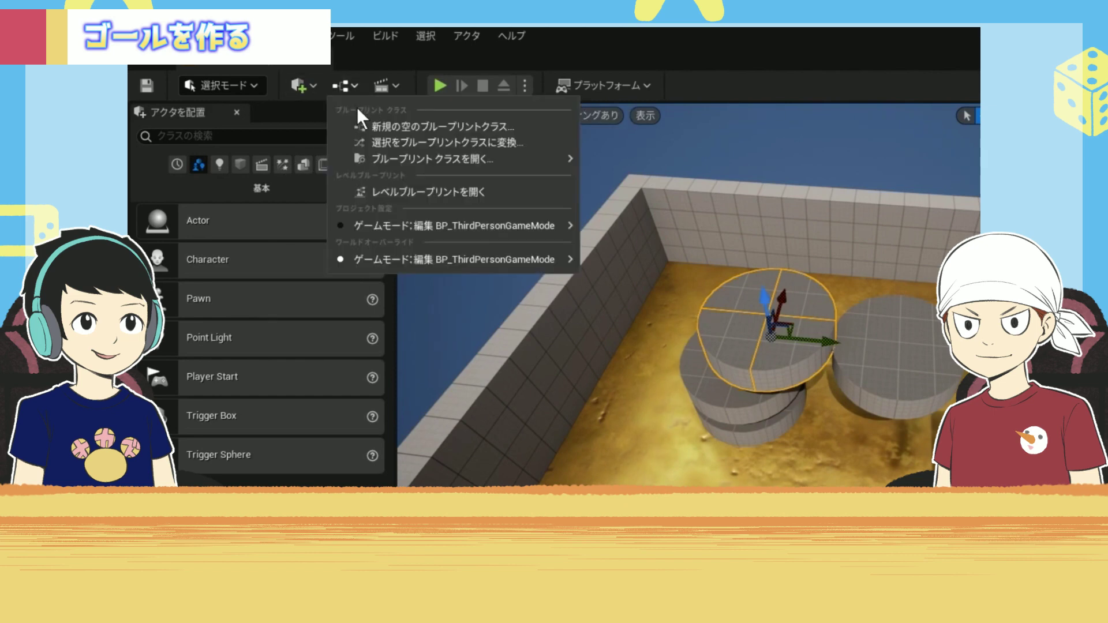
pyautogui.click(386, 140)
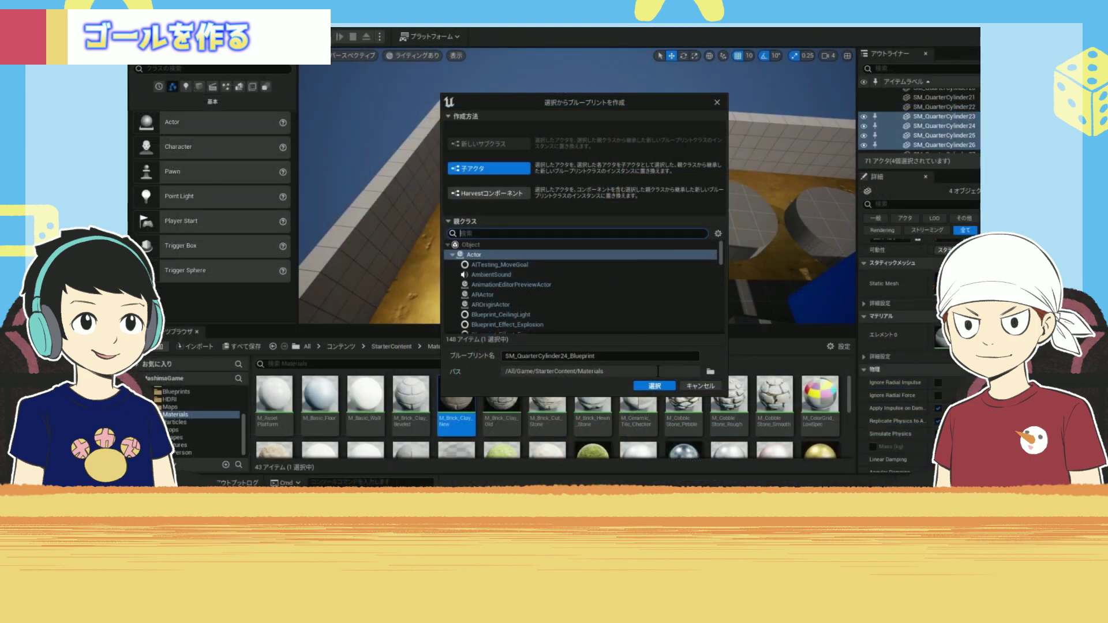
pyautogui.click(652, 386)
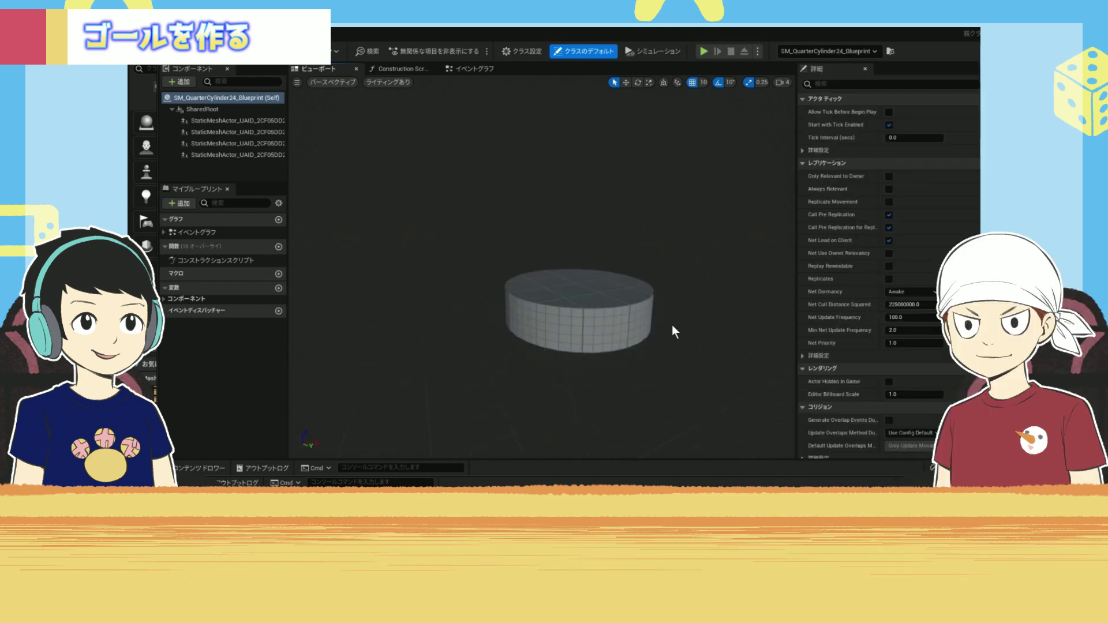
# Select the first StaticMeshActor component in the blueprint and filter its details by "mat"
pyautogui.scroll(1, 627, 308)
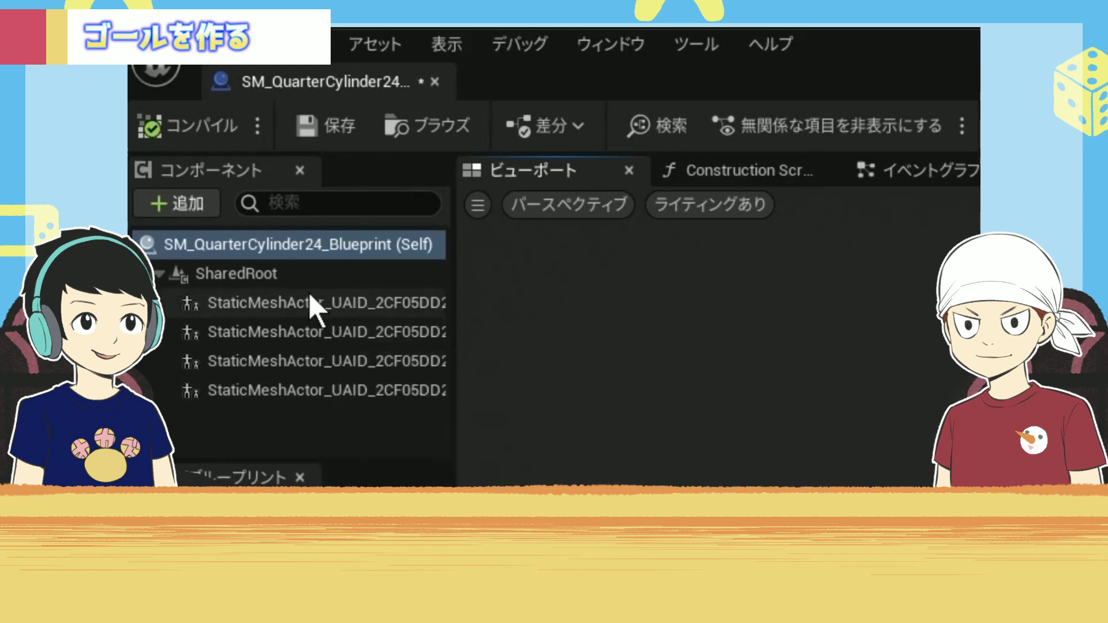
pyautogui.click(320, 304)
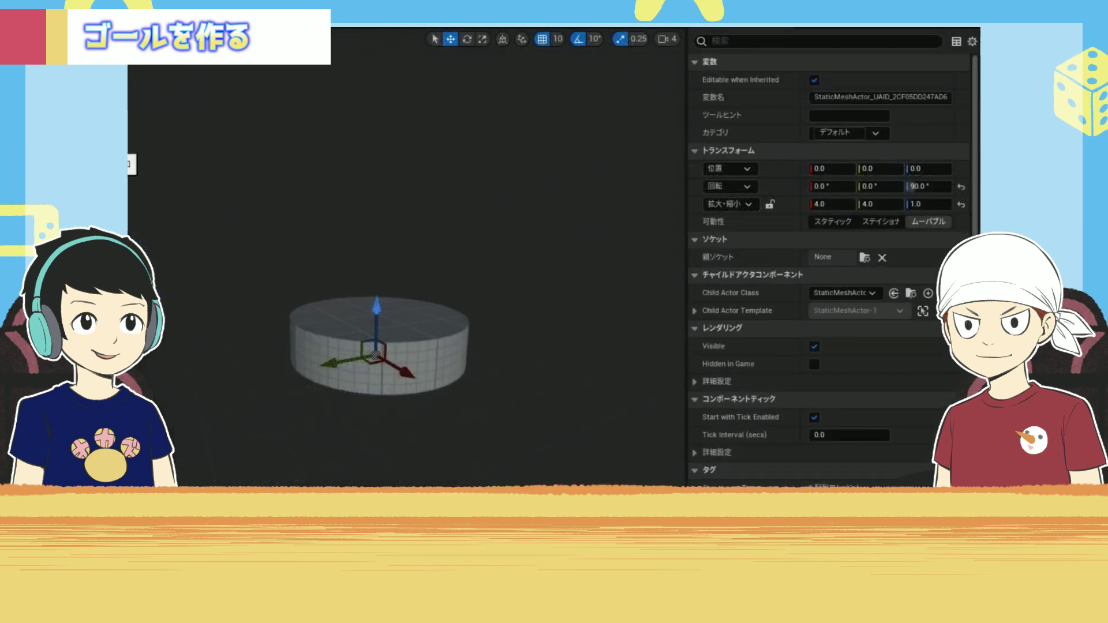
pyautogui.scroll(-3, 768, 265)
pyautogui.scroll(-2, 766, 261)
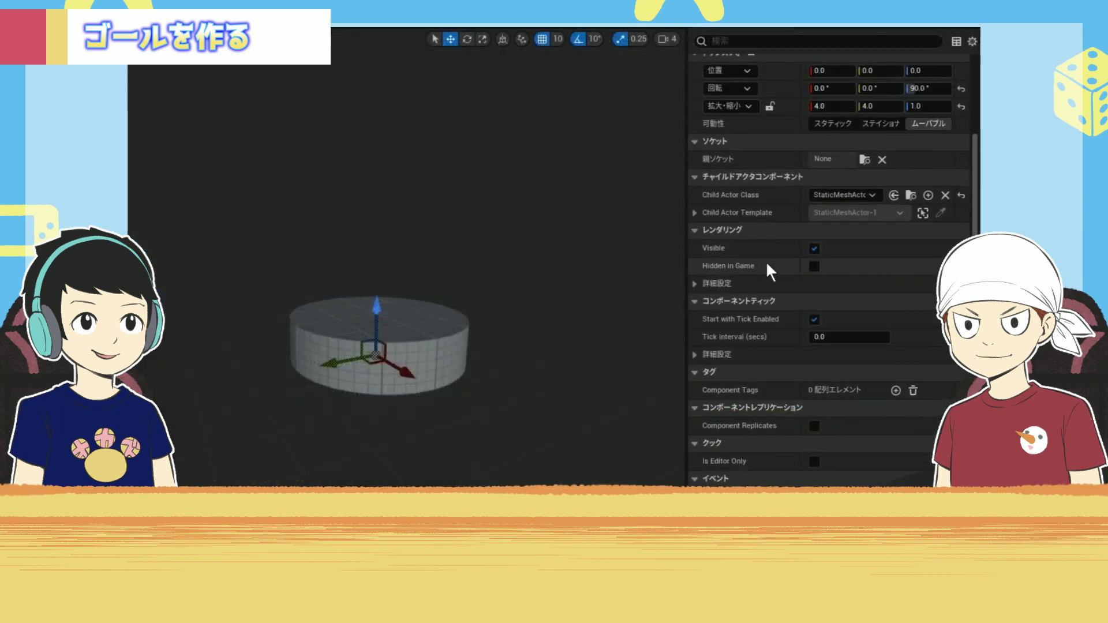
pyautogui.scroll(5, 773, 237)
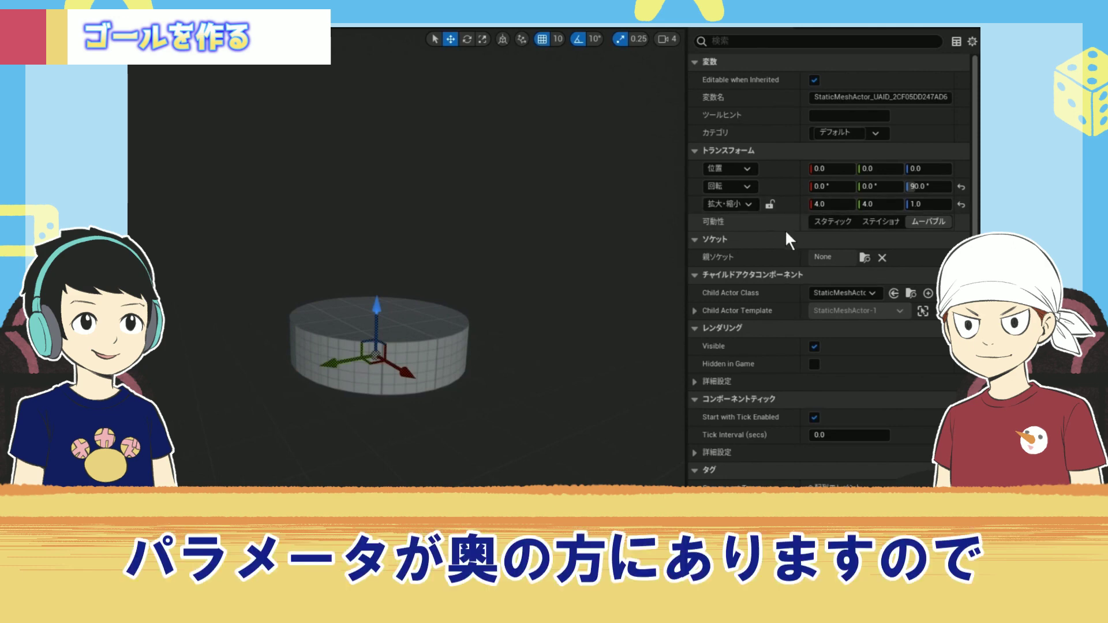
pyautogui.scroll(-2, 786, 238)
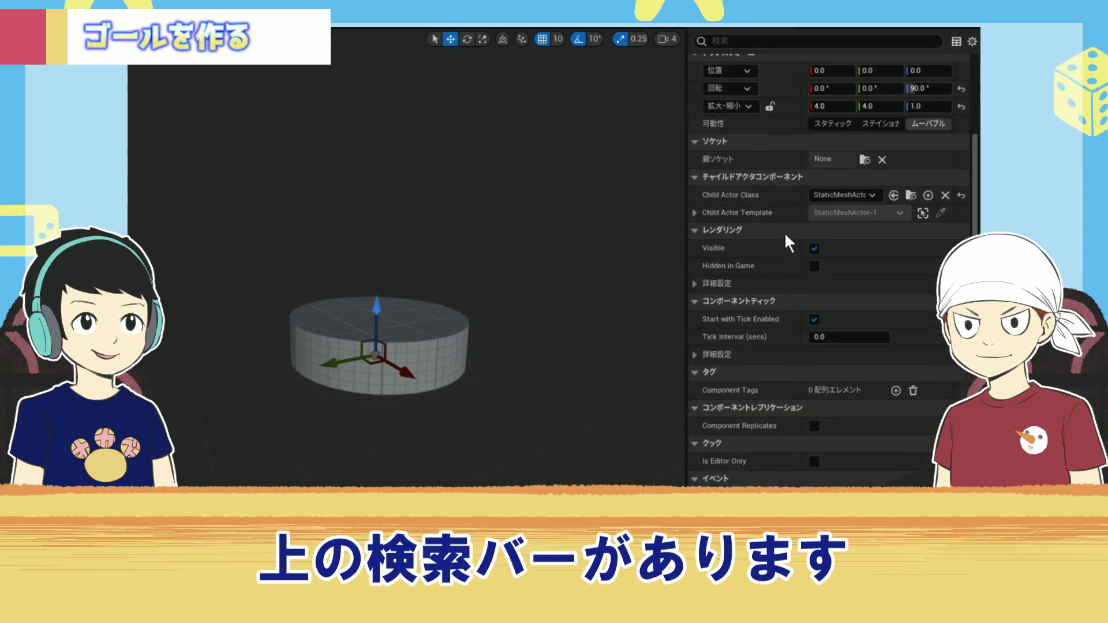
pyautogui.scroll(2, 781, 213)
pyautogui.click(793, 47)
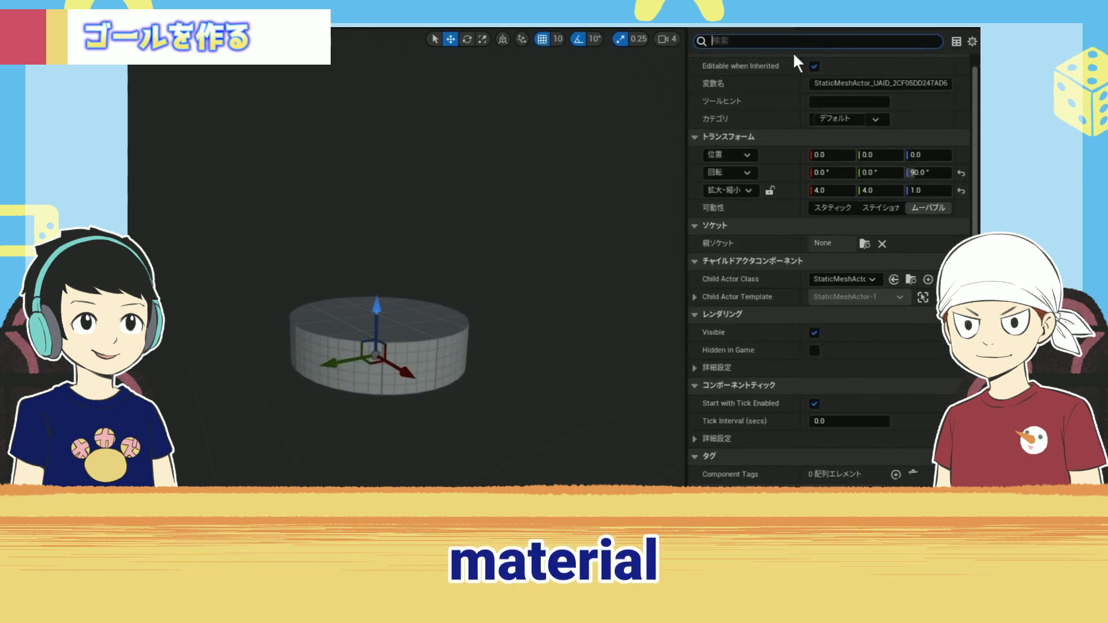
pyautogui.write('ma')
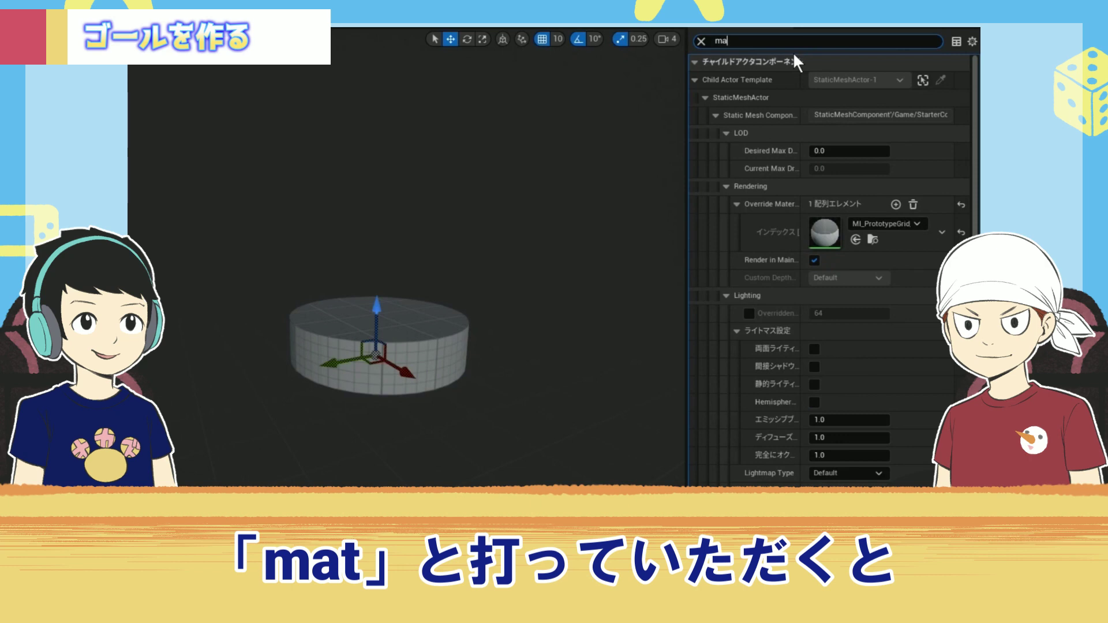
pyautogui.write('t')
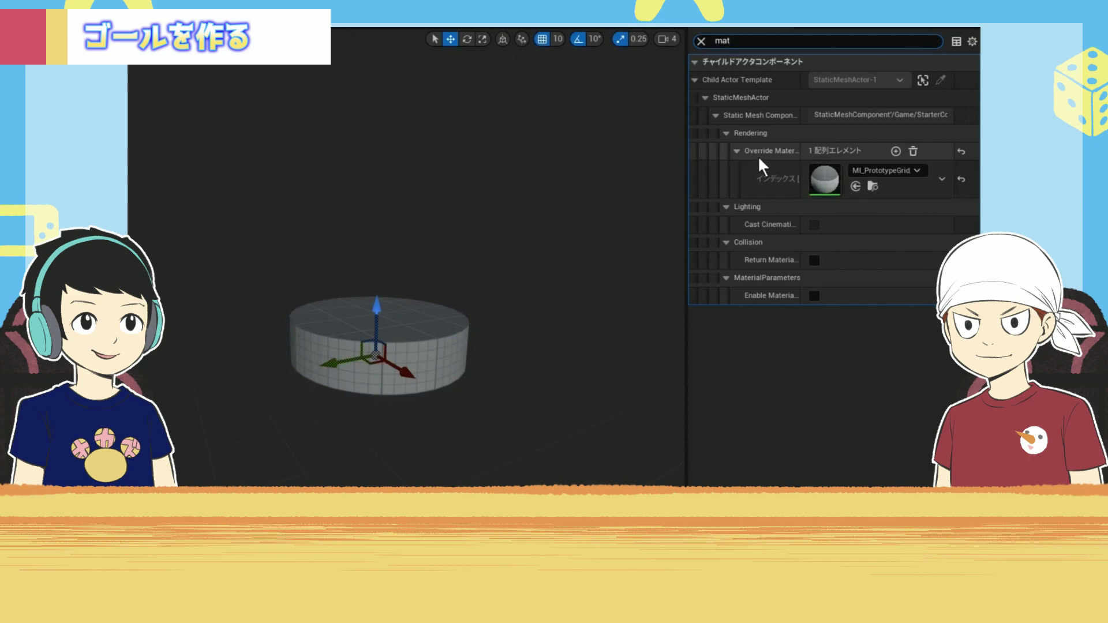
# Set the override material of the cylinder's four quarter pieces to M_Ground_Moss, and compile and close the blueprint
pyautogui.click(915, 171)
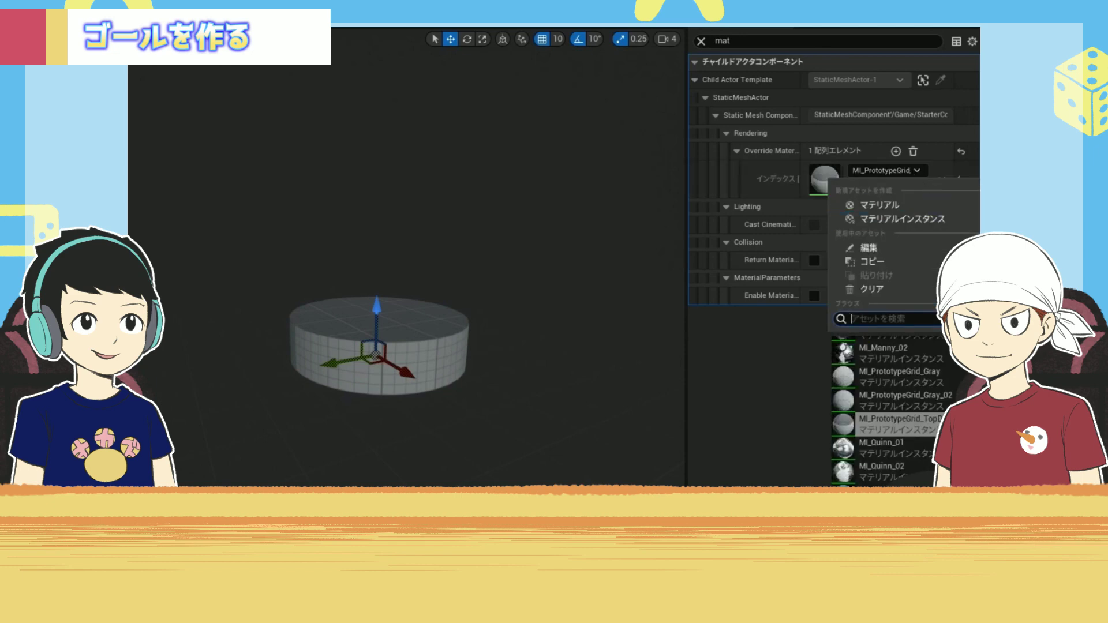
pyautogui.scroll(-1, 945, 404)
pyautogui.scroll(15, 944, 399)
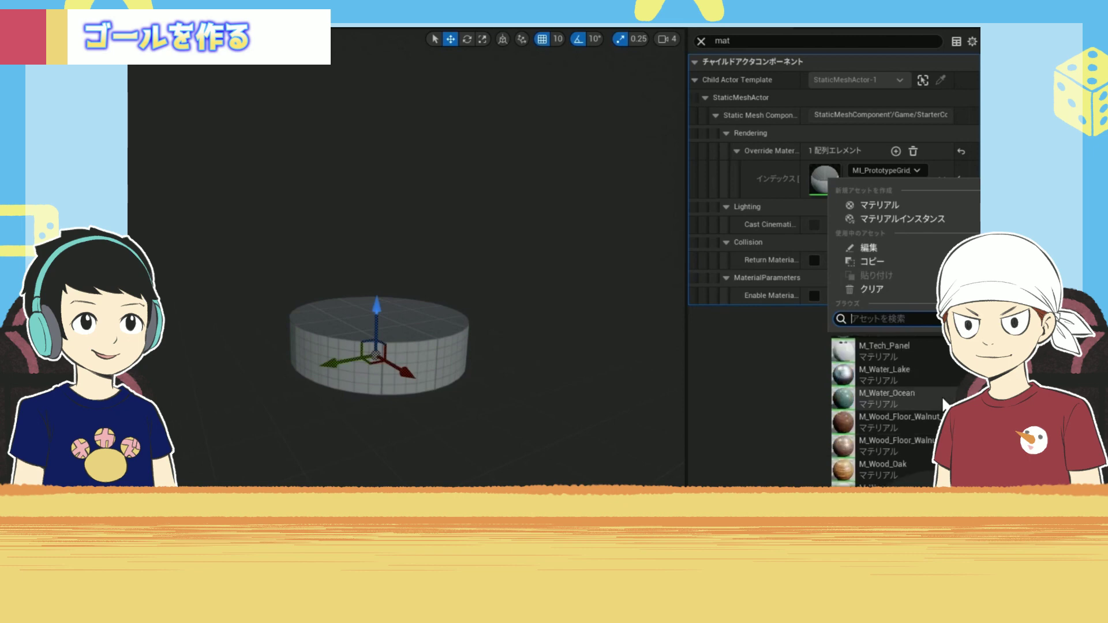
pyautogui.scroll(5, 943, 393)
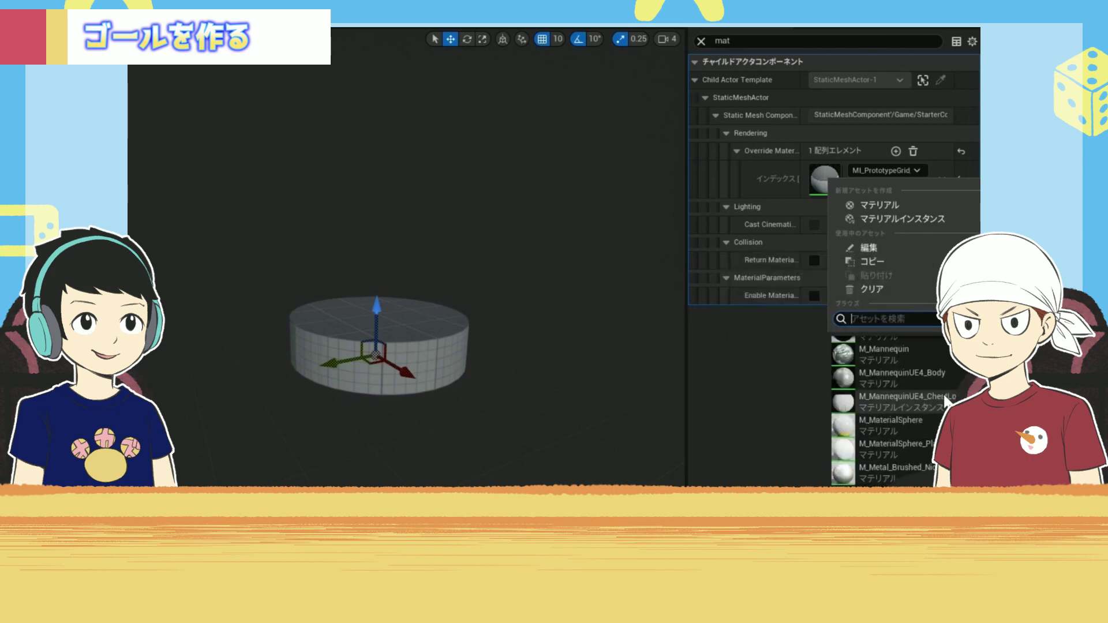
pyautogui.scroll(3, 943, 393)
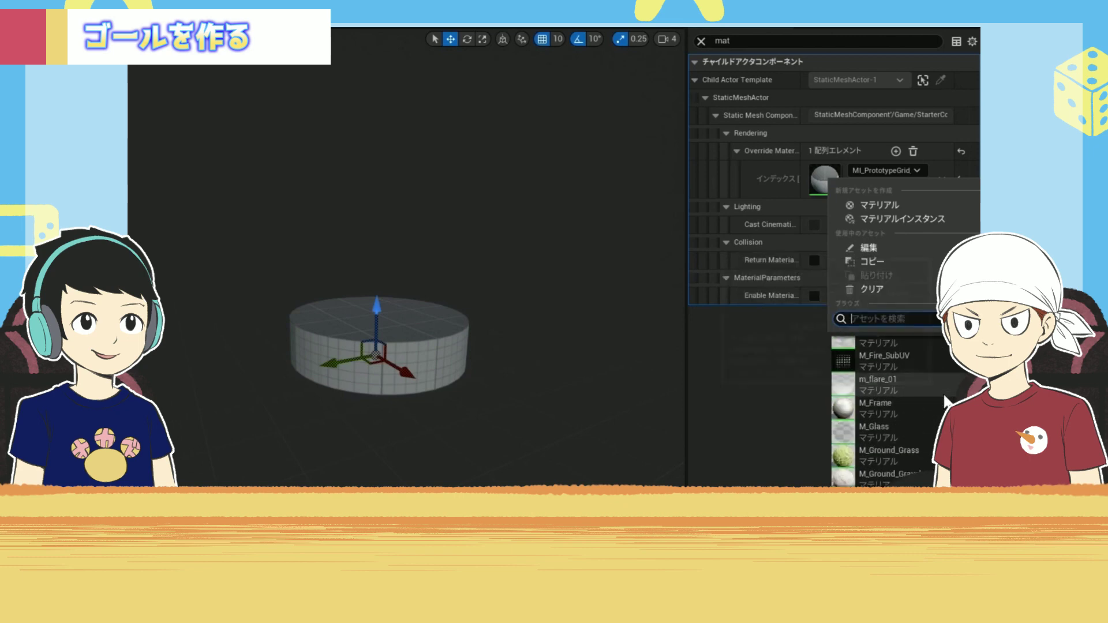
pyautogui.click(901, 397)
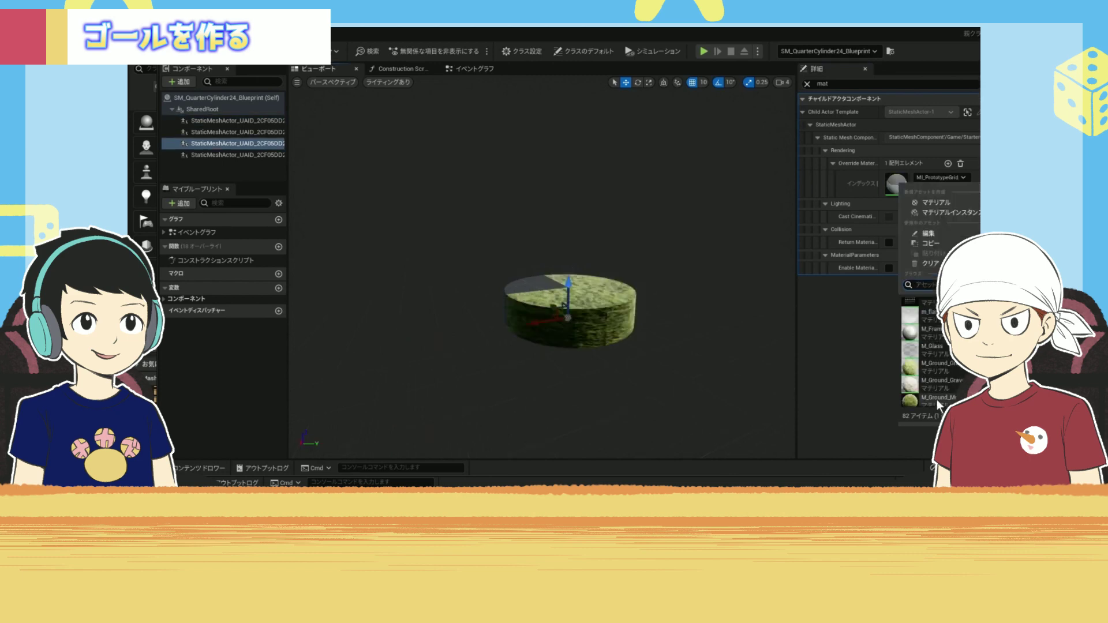
pyautogui.click(937, 399)
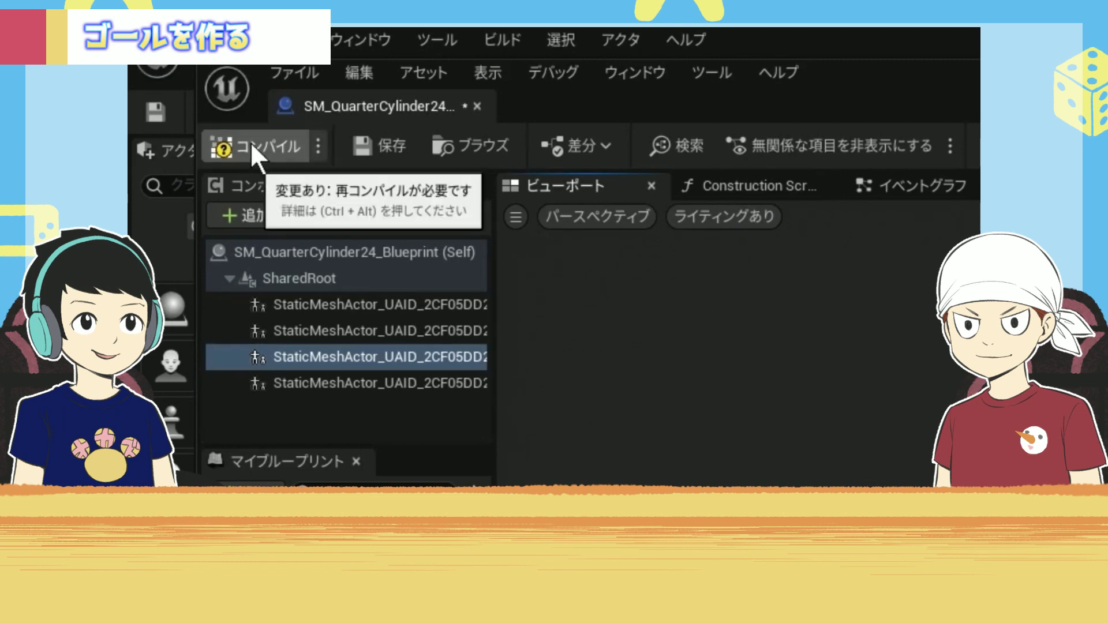
pyautogui.click(252, 148)
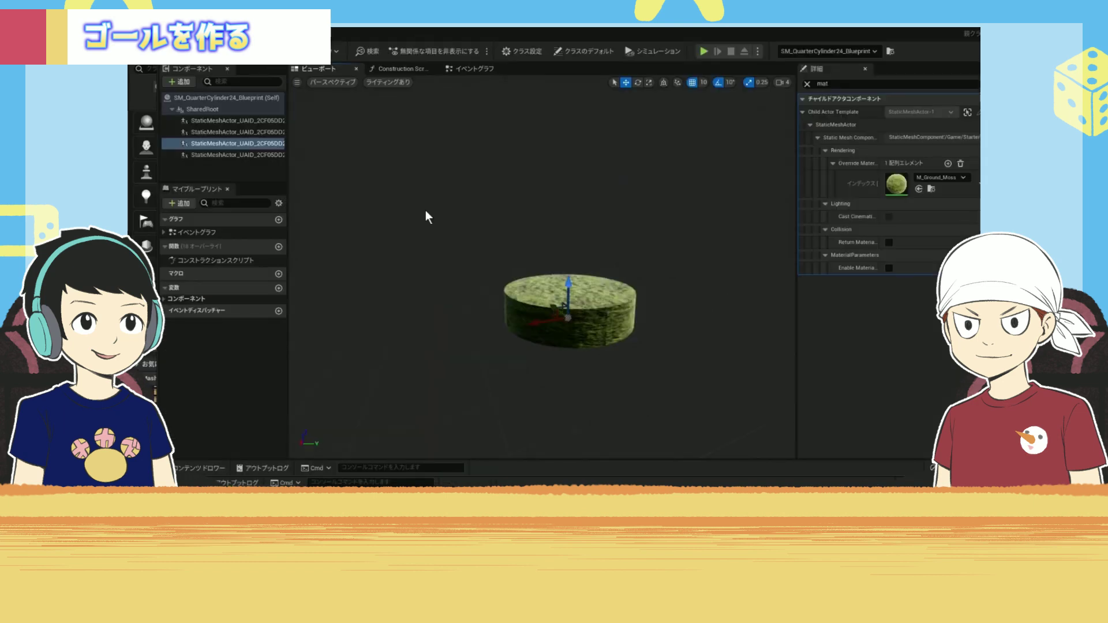
pyautogui.click(965, 31)
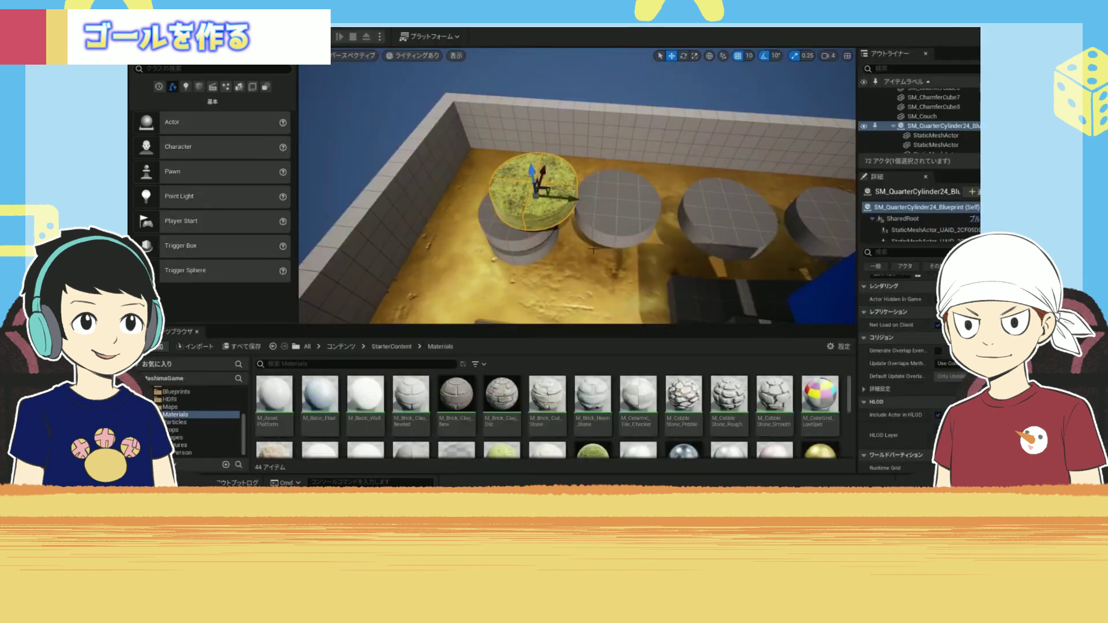
# Switch to the SM_QuarterCylinder24_Blueprint editor window and add a Sphere Collision component, keeping the name Sphere
pyautogui.moveTo(594, 249); pyautogui.dragTo(593, 226, button='right')
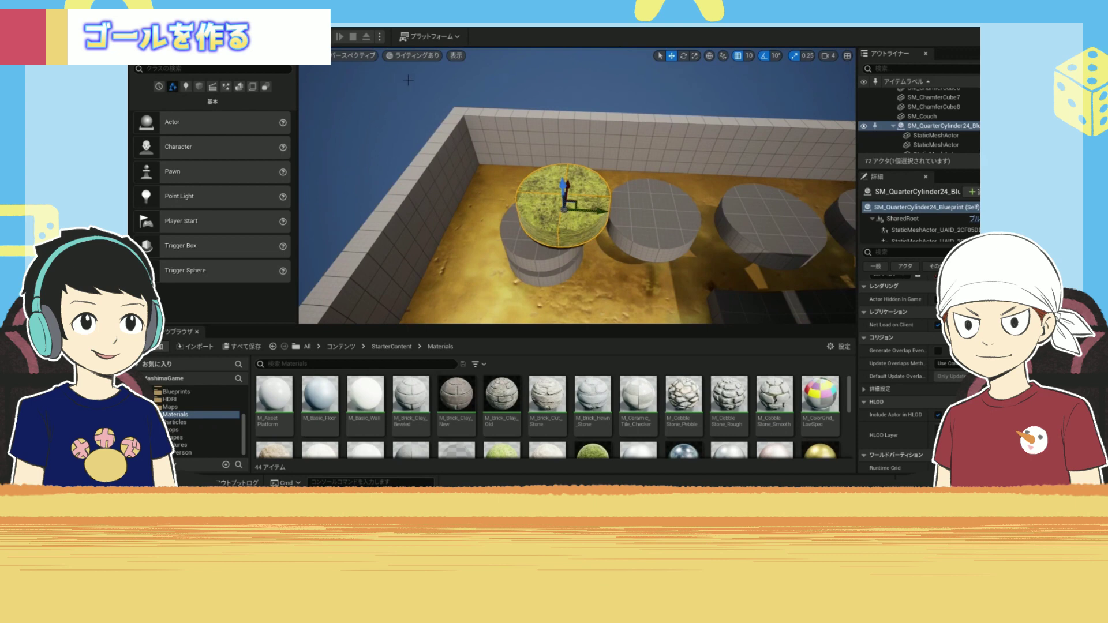
pyautogui.moveTo(755, 482)
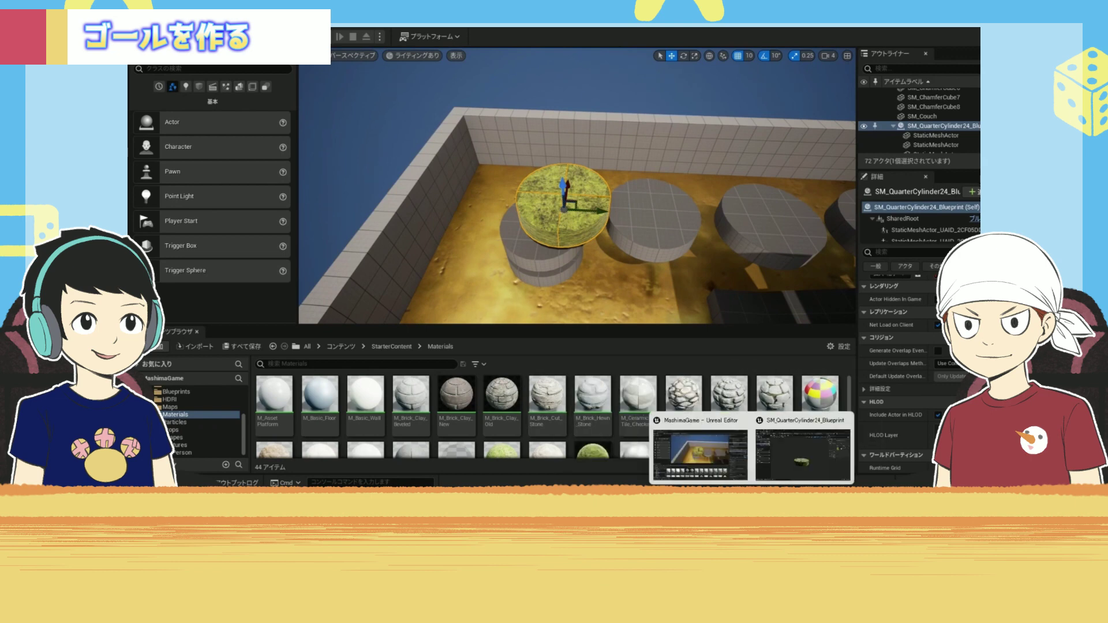
pyautogui.click(785, 466)
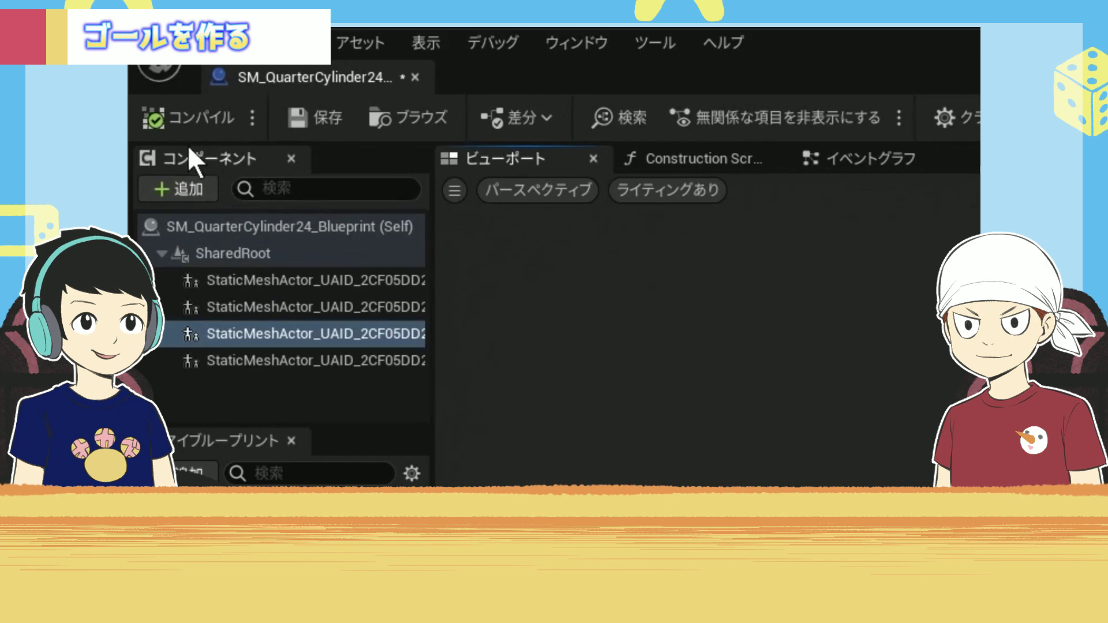
pyautogui.click(180, 186)
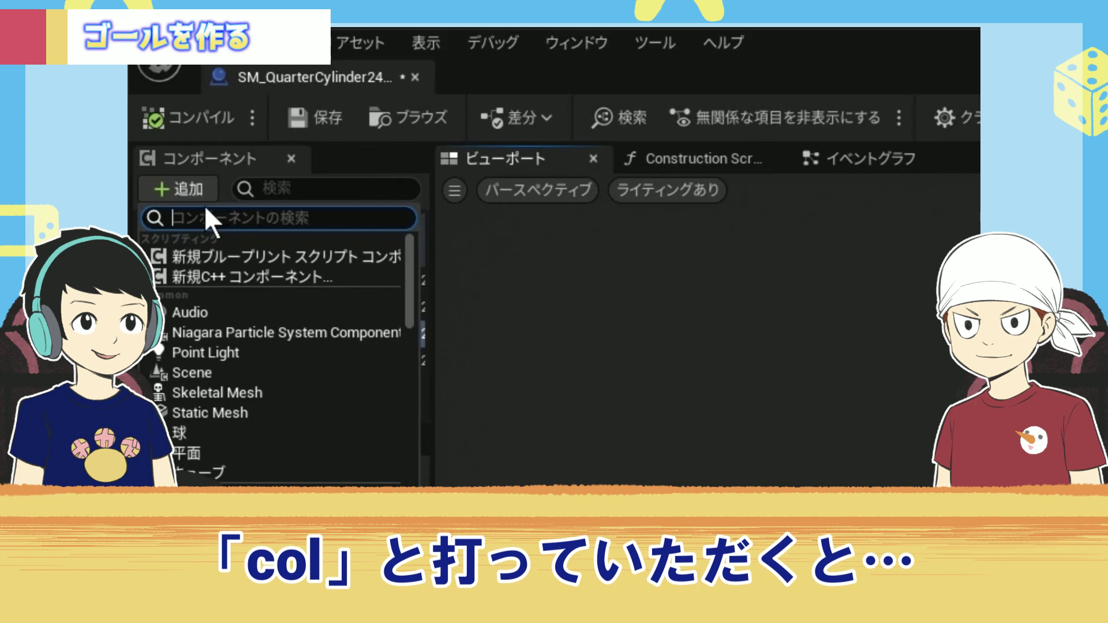
pyautogui.write('col')
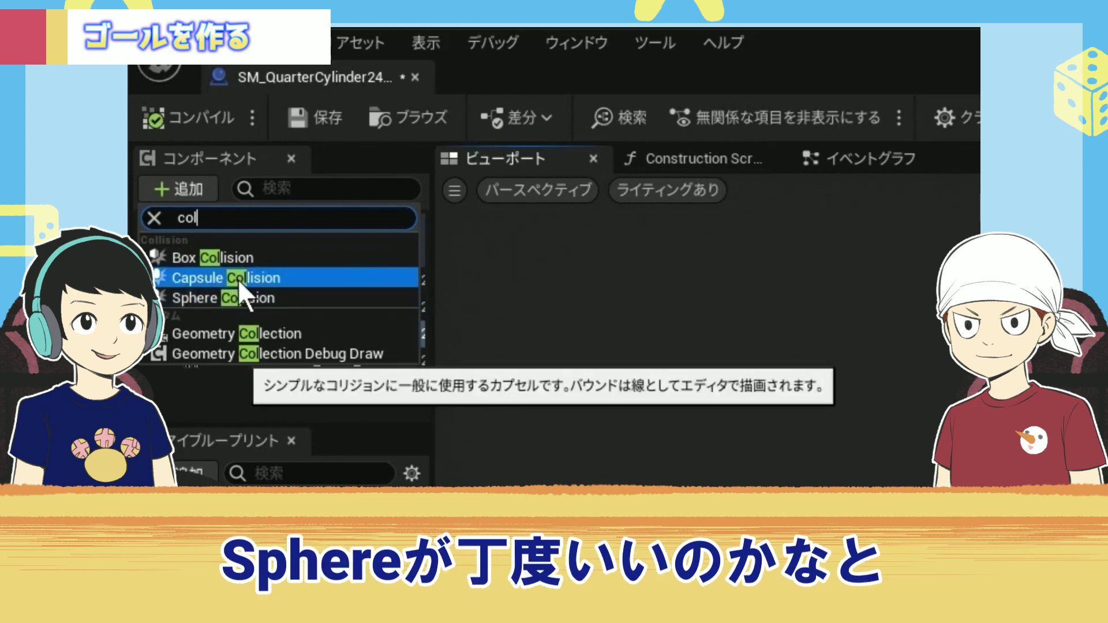
pyautogui.click(243, 298)
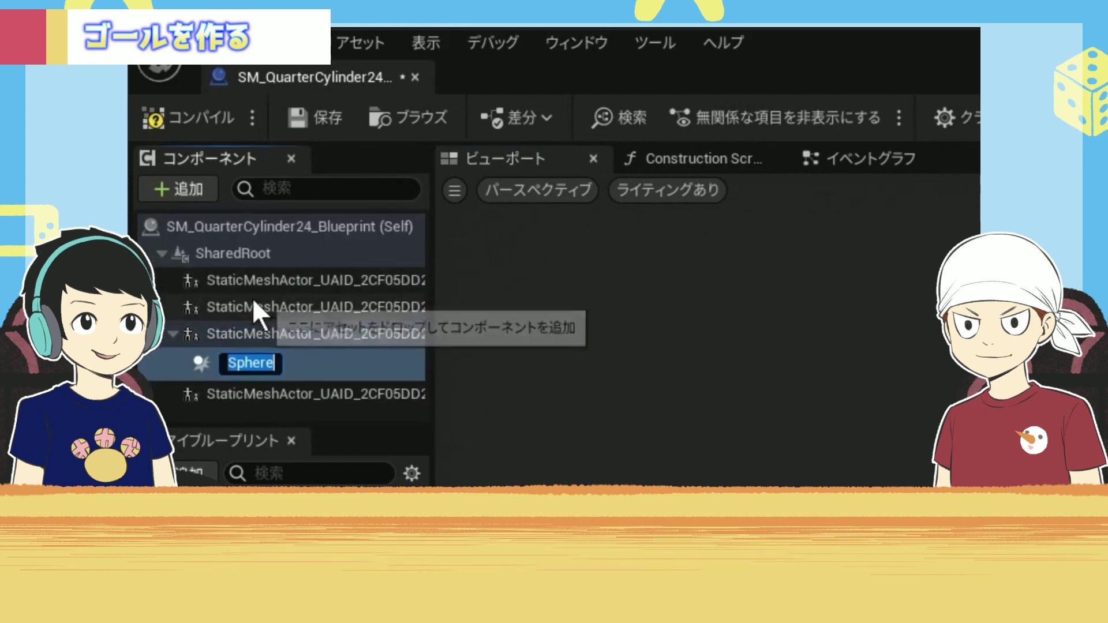
pyautogui.click(318, 362)
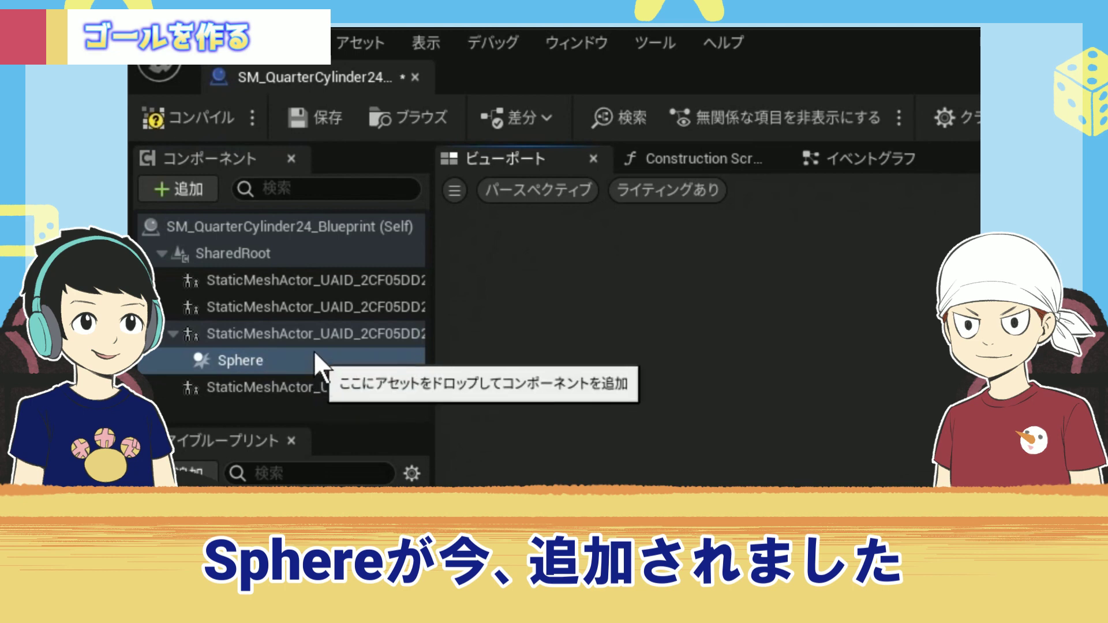
# Attach the Sphere component directly to SharedRoot instead of the StaticMeshActor component it sits under
pyautogui.click(314, 354)
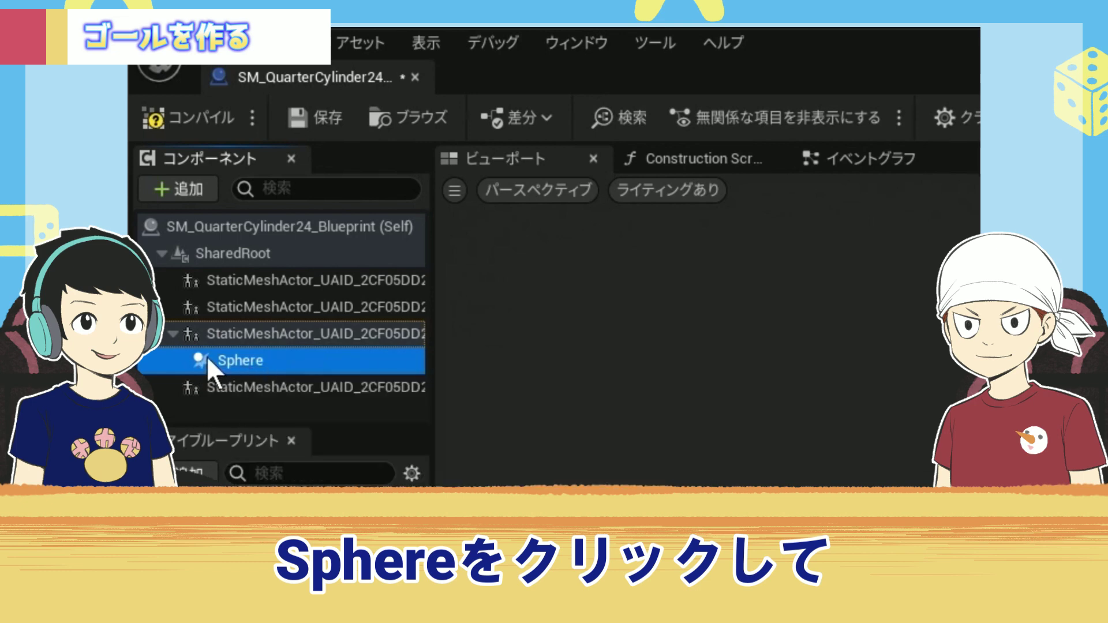
pyautogui.moveTo(210, 358); pyautogui.dragTo(225, 244)
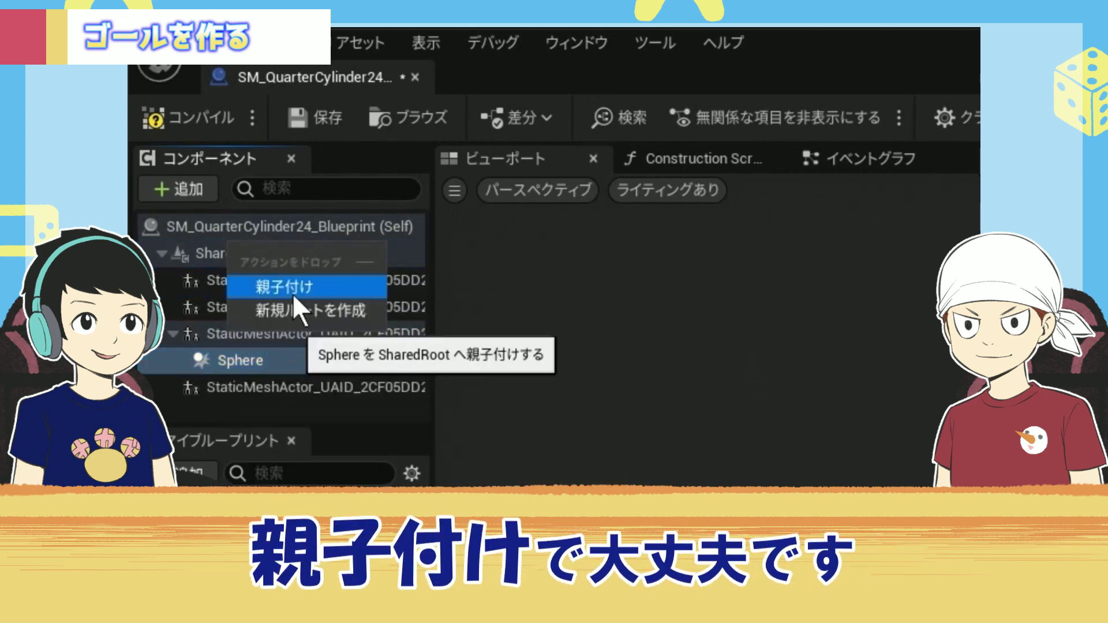
pyautogui.click(292, 293)
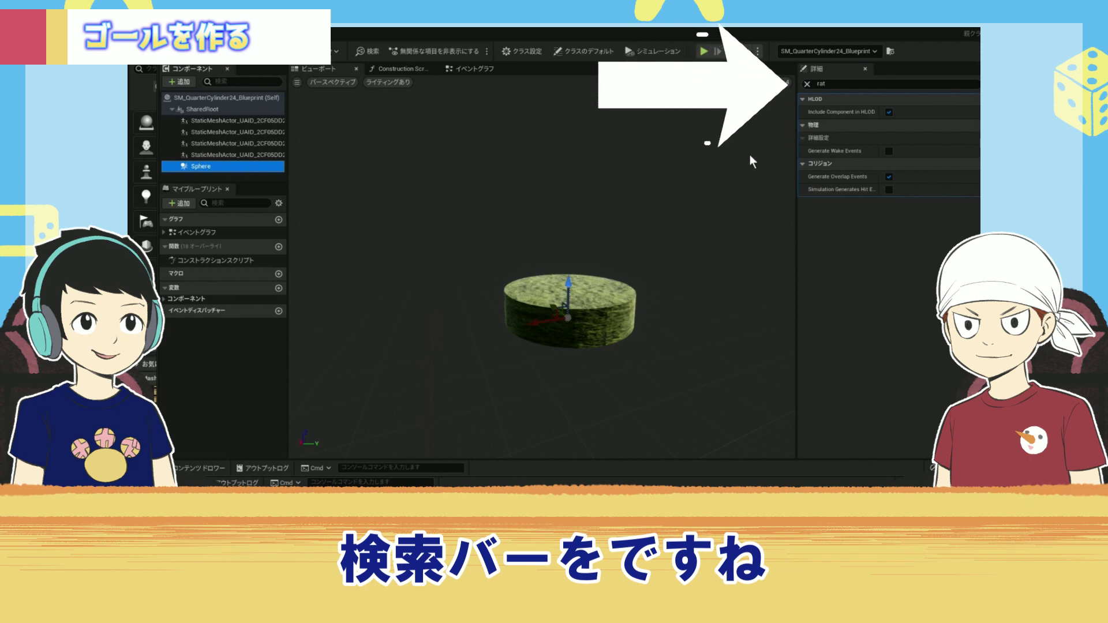
# Clear the details search filter and set the Sphere component's Sphere Radius to 200
pyautogui.click(821, 86)
pyautogui.press('BackSpace')
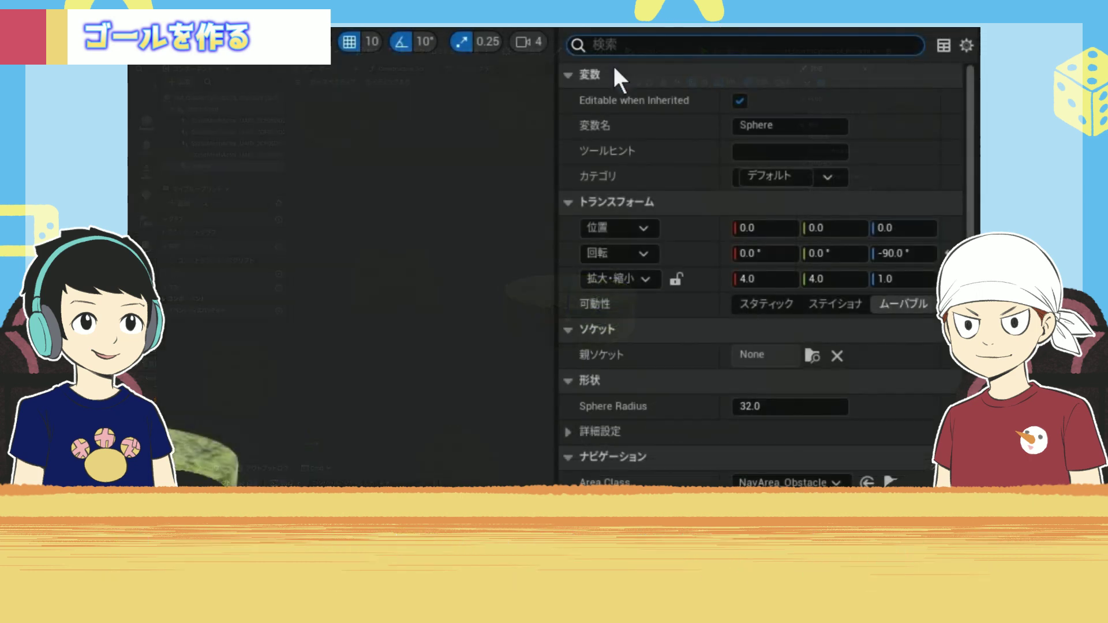
pyautogui.scroll(-2, 668, 233)
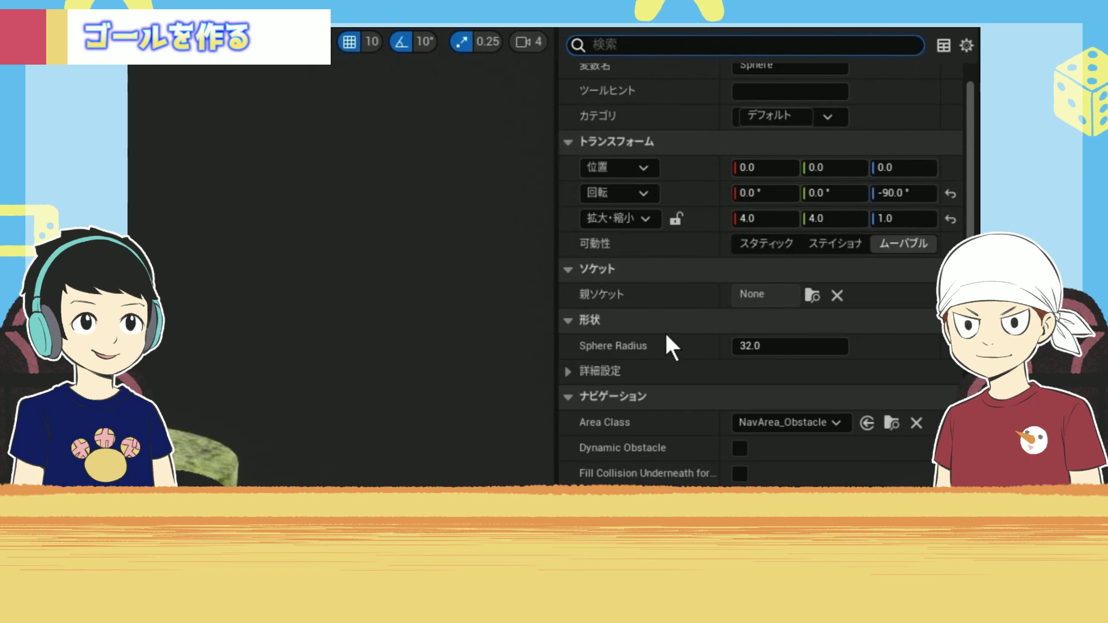
pyautogui.scroll(-1, 665, 335)
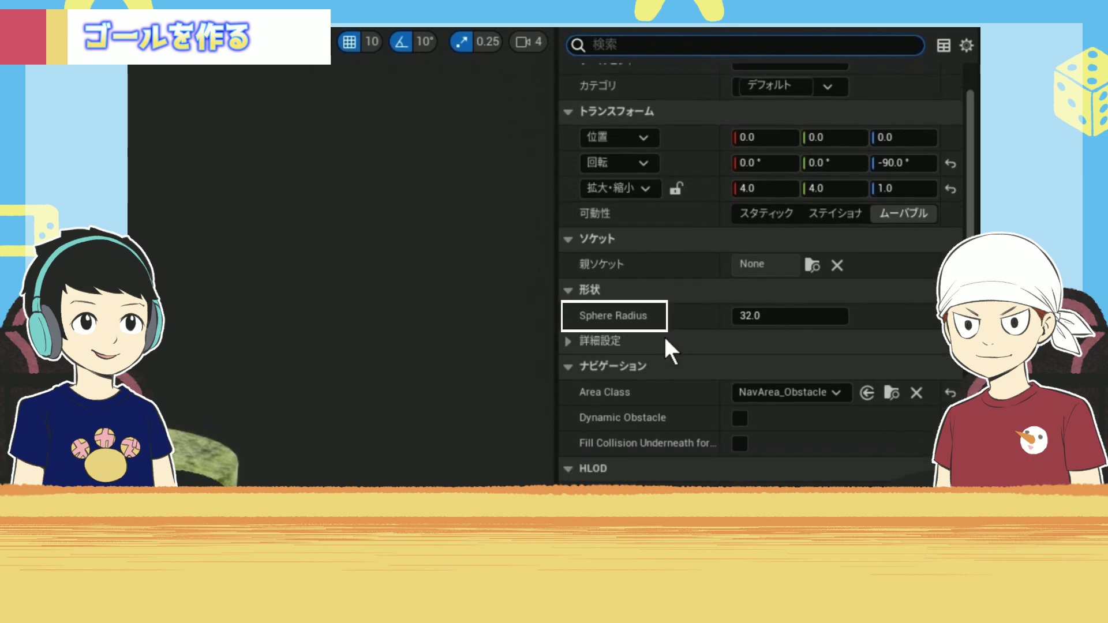
pyautogui.click(778, 315)
pyautogui.write('200')
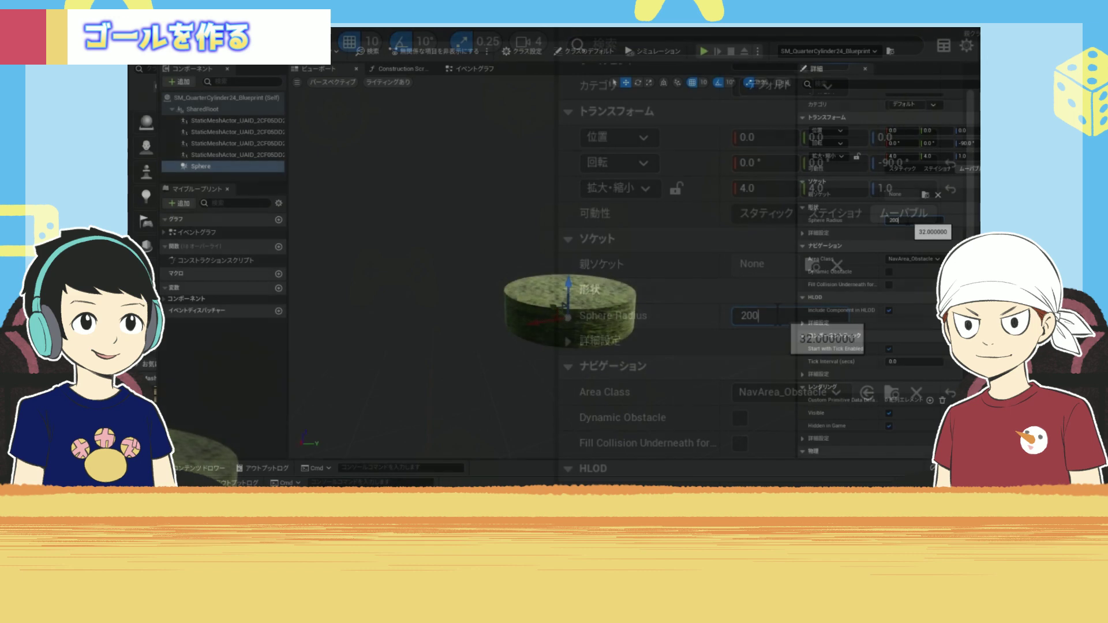
pyautogui.press('Return')
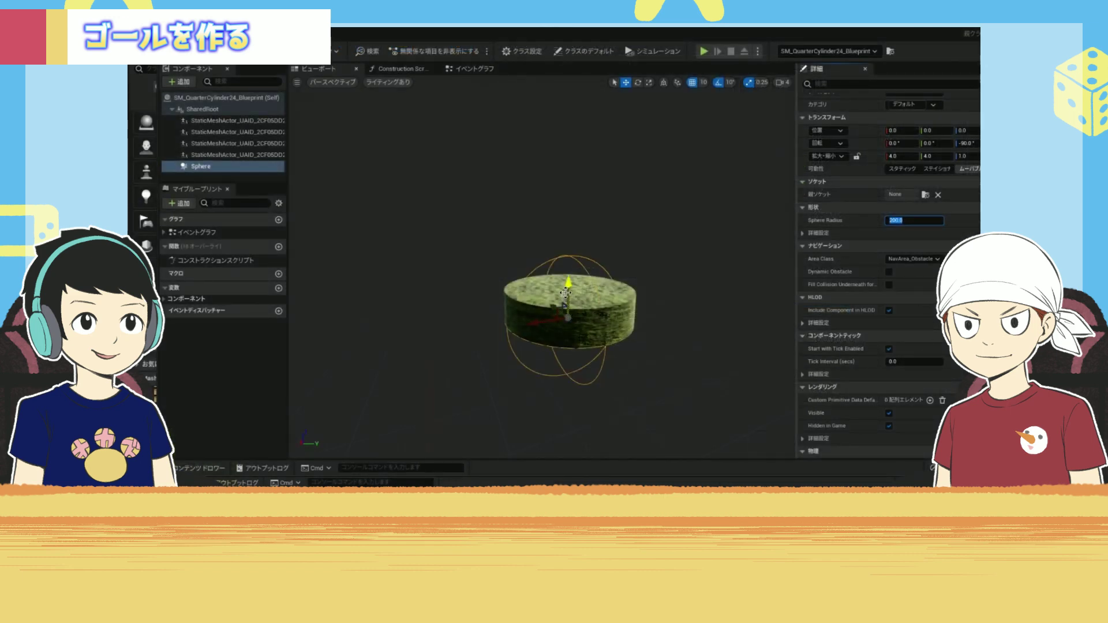
# Raise the collision sphere about 200 units along the Z axis so it covers the space above the mossy platform
pyautogui.moveTo(569, 293); pyautogui.dragTo(578, 234)
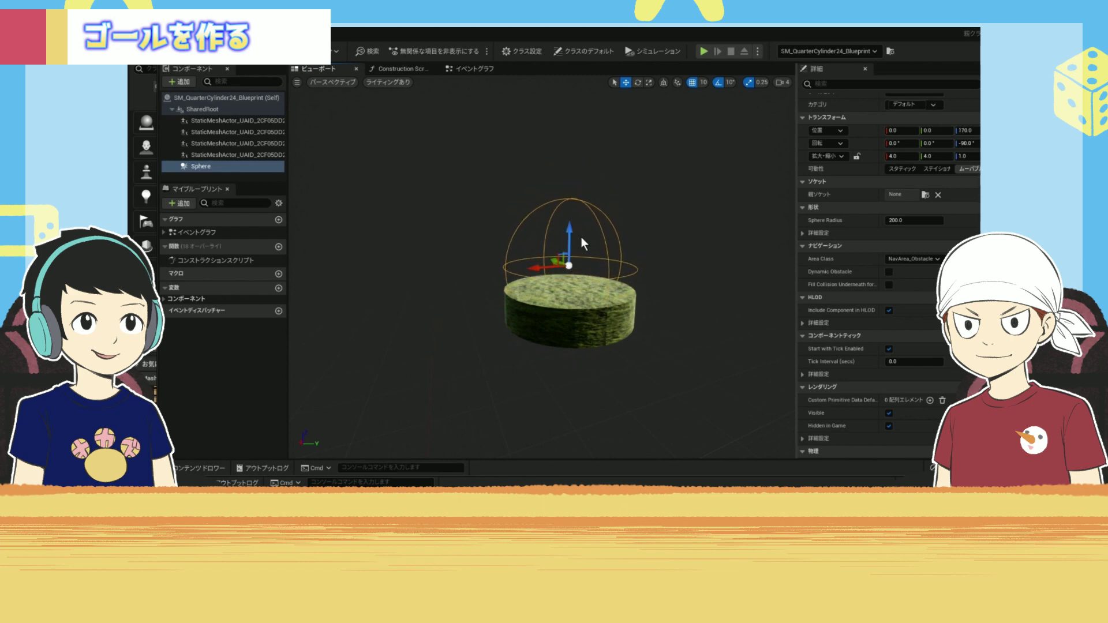
pyautogui.moveTo(581, 237); pyautogui.dragTo(581, 237, button='right')
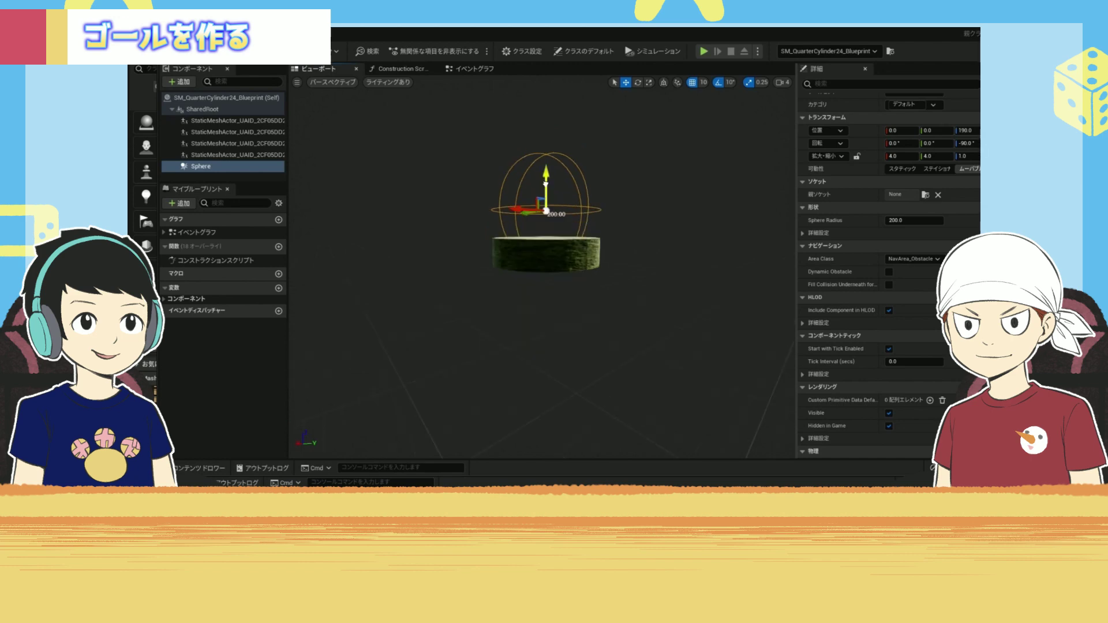
pyautogui.moveTo(545, 173); pyautogui.dragTo(545, 165)
pyautogui.moveTo(560, 218); pyautogui.dragTo(560, 218, button='right')
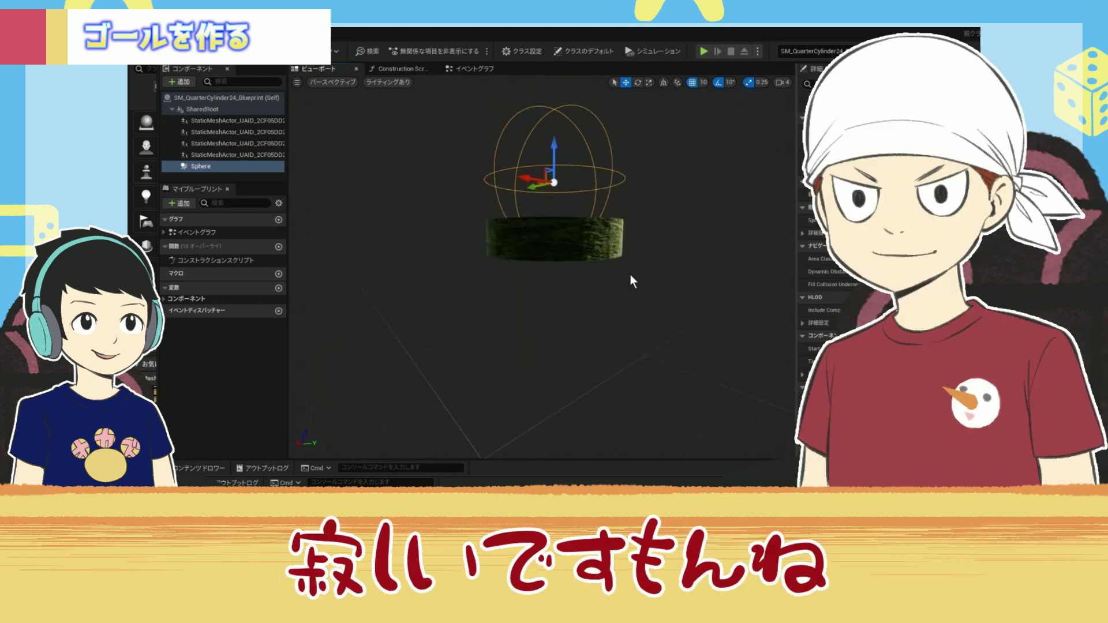
pyautogui.moveTo(630, 275); pyautogui.dragTo(681, 366, button='right')
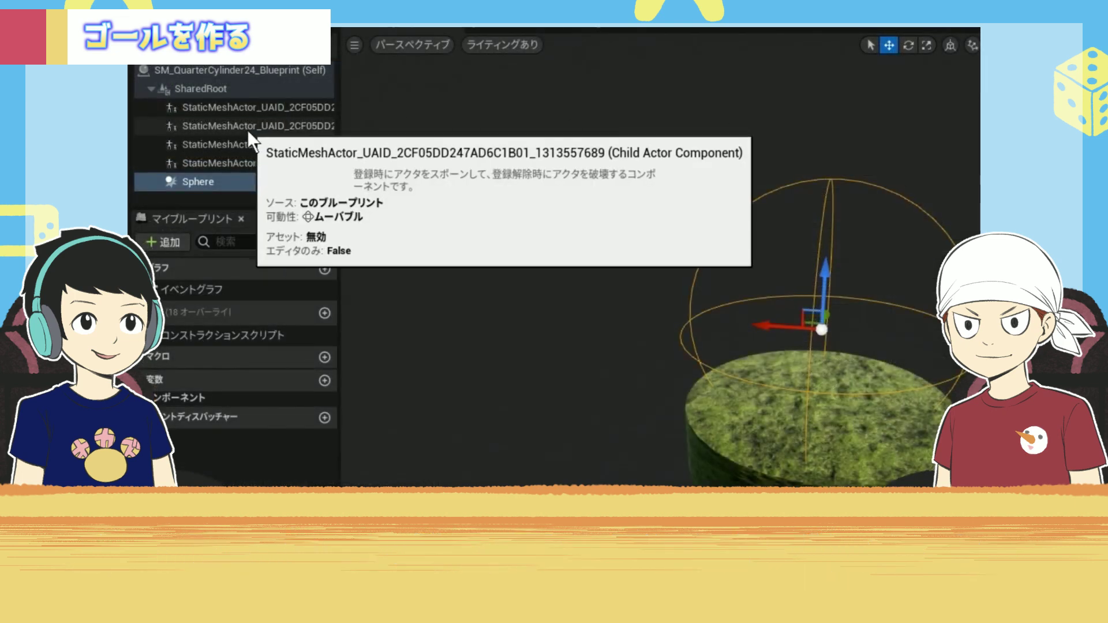
# Add an OnComponentBeginOverlap event for the Sphere component
pyautogui.rightClick(218, 178)
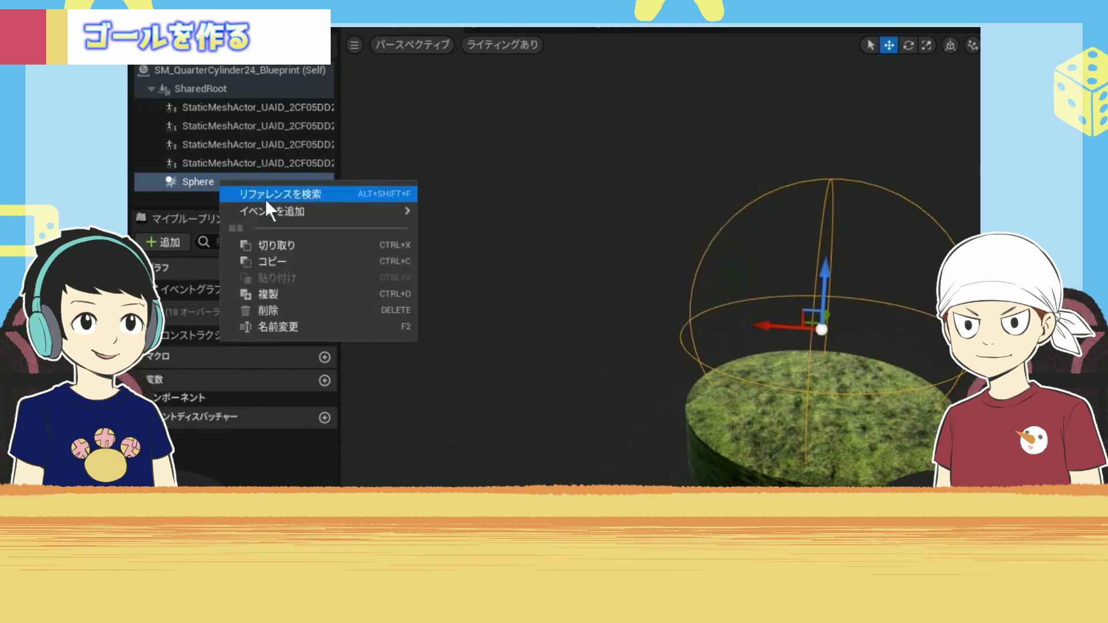
pyautogui.moveTo(278, 209)
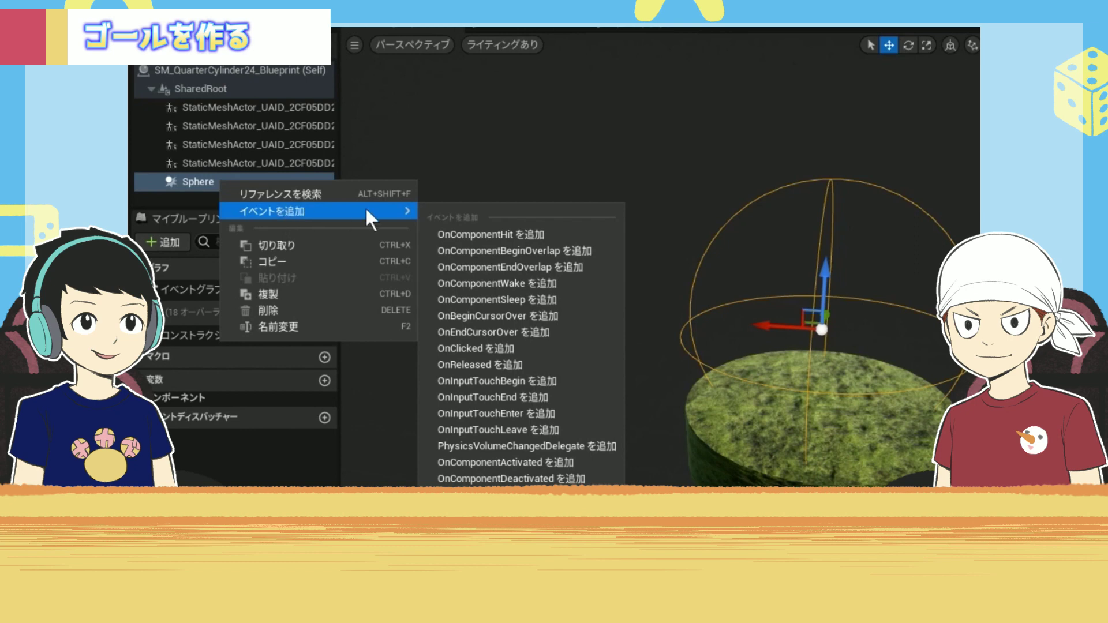
pyautogui.click(476, 252)
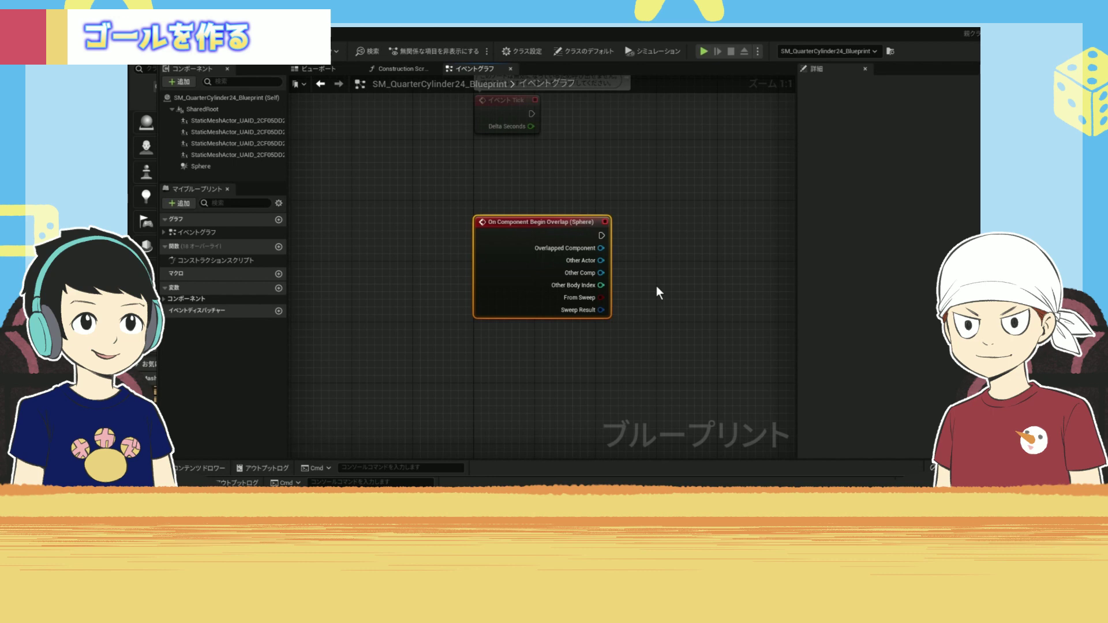
# Add a Print String node beside the Sphere's begin overlap event and connect the event's execution output to it
pyautogui.rightClick(675, 262)
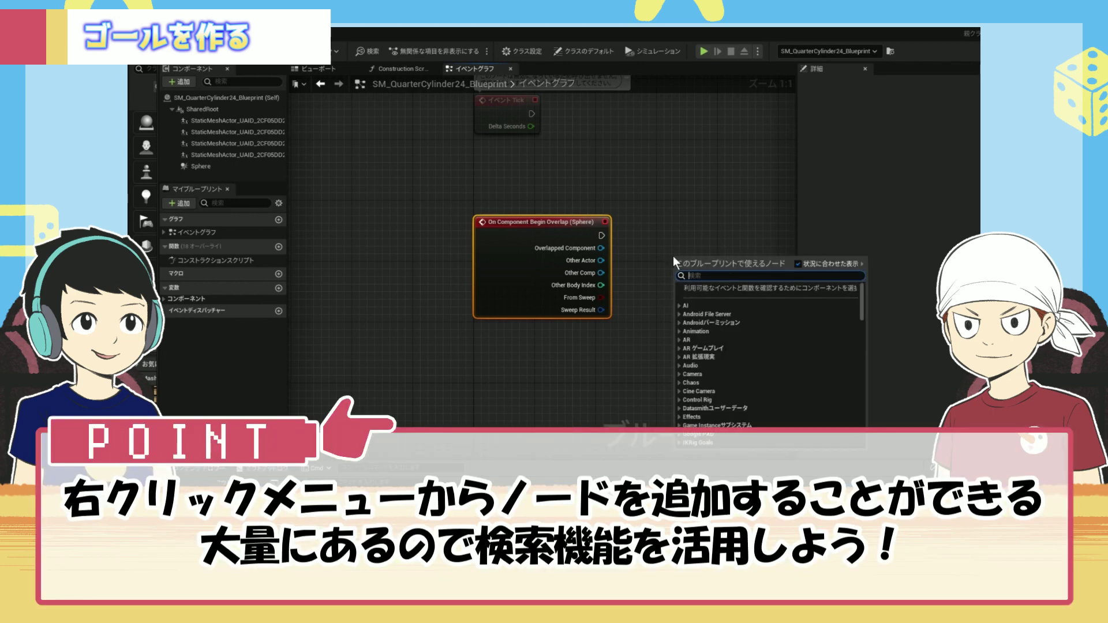
pyautogui.scroll(-10, 729, 320)
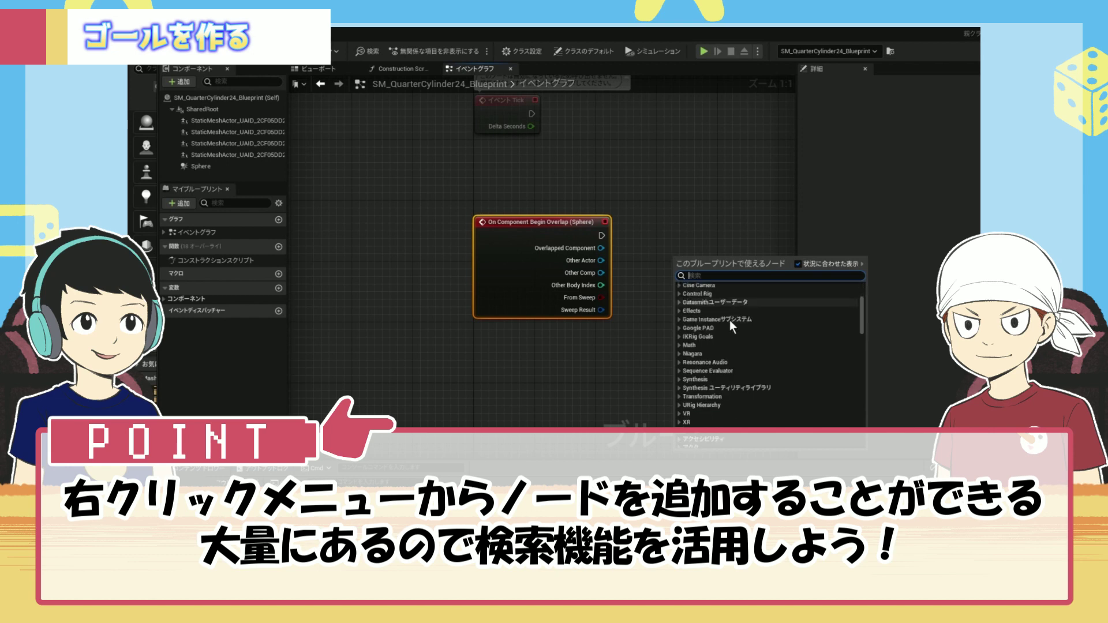
pyautogui.scroll(10, 731, 315)
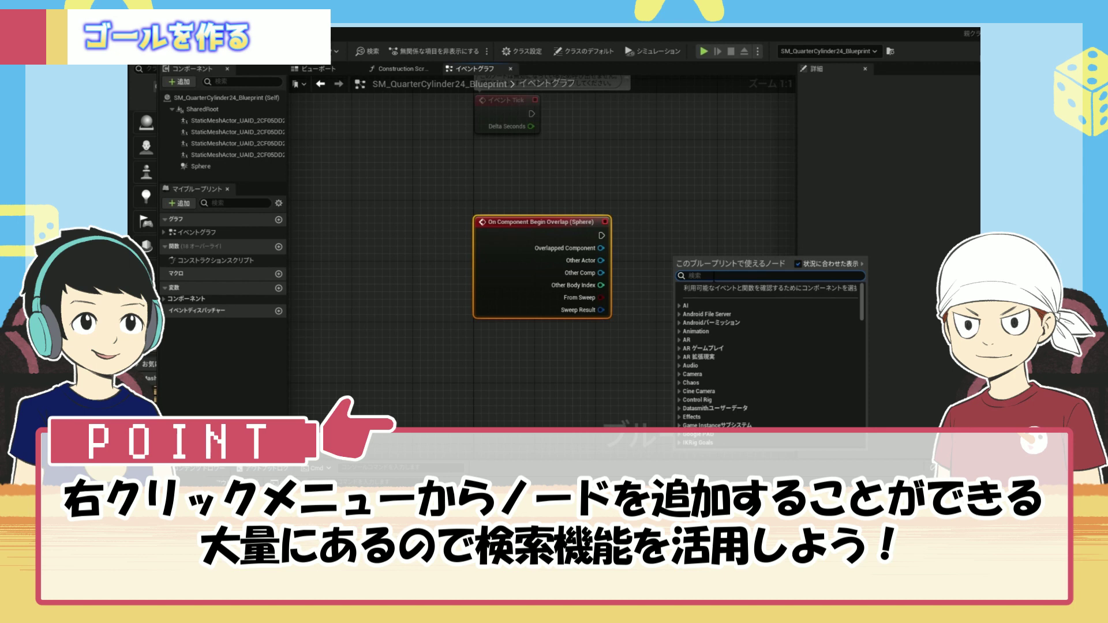
pyautogui.write('pri')
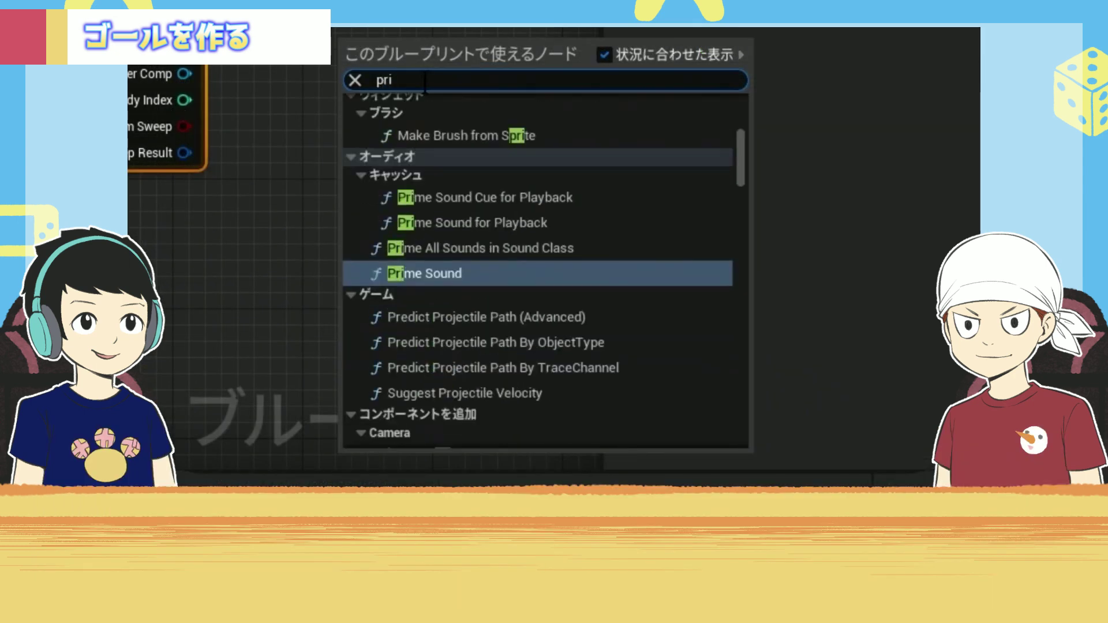
pyautogui.write('n')
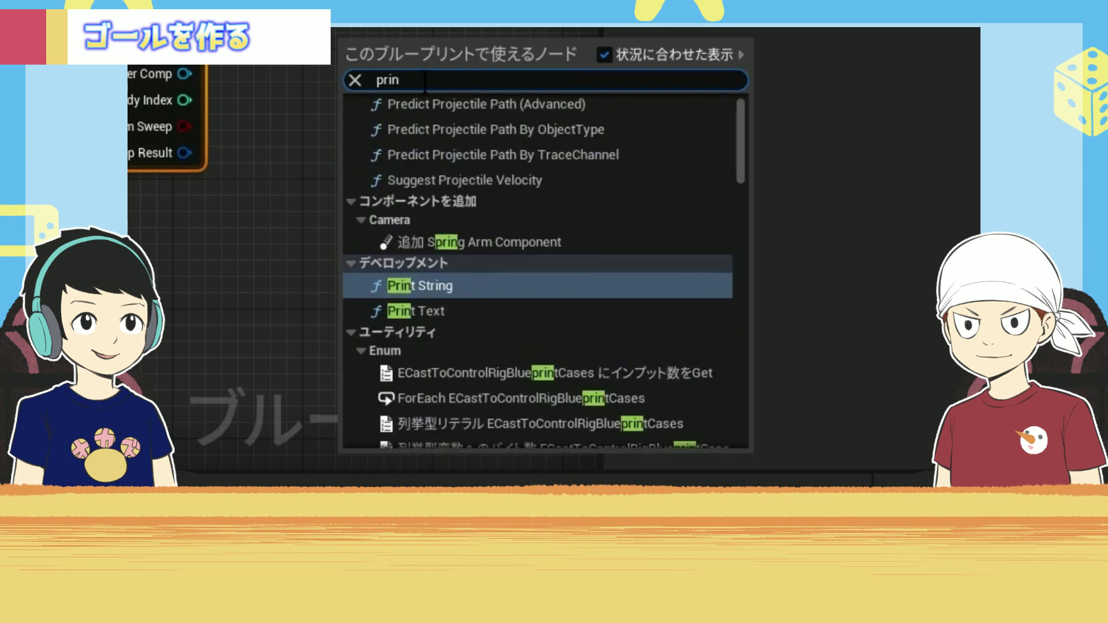
pyautogui.write('t')
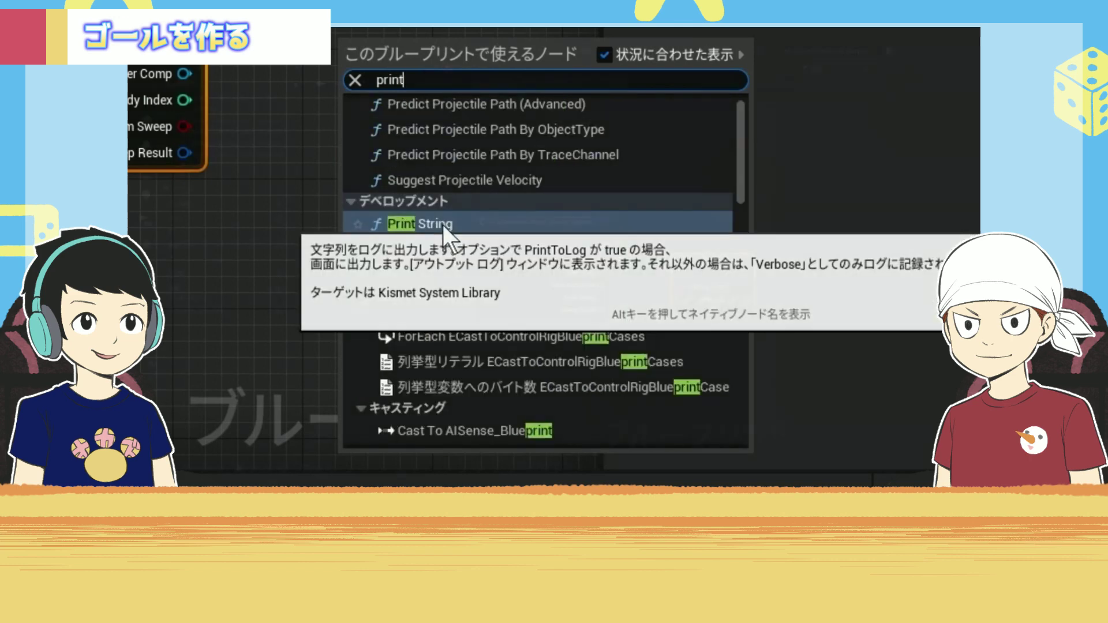
pyautogui.click(443, 225)
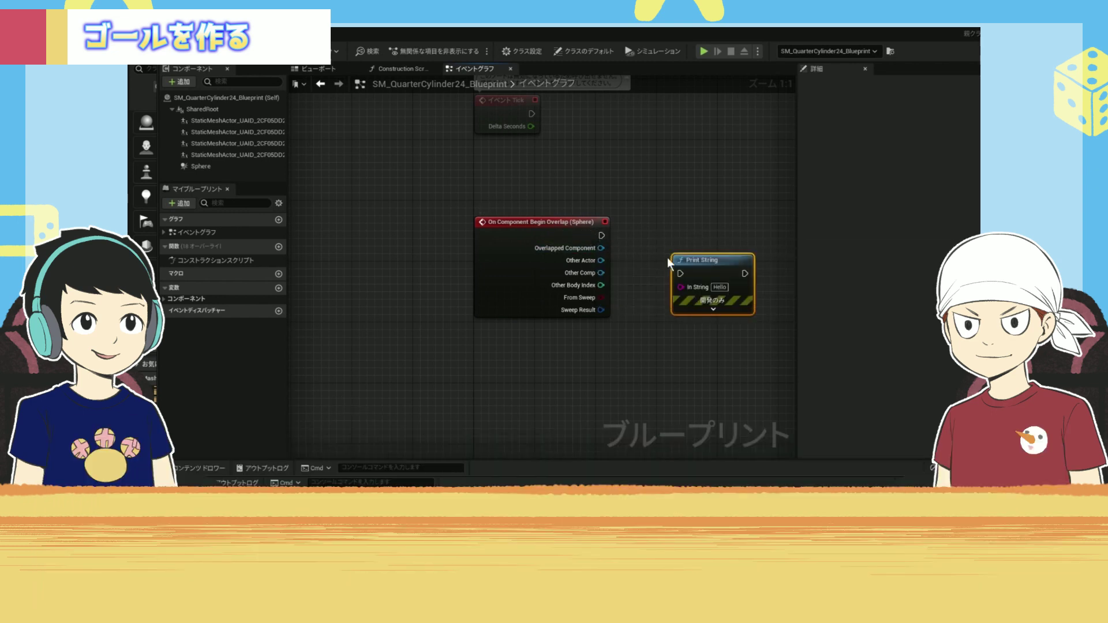
pyautogui.moveTo(602, 237); pyautogui.dragTo(602, 236)
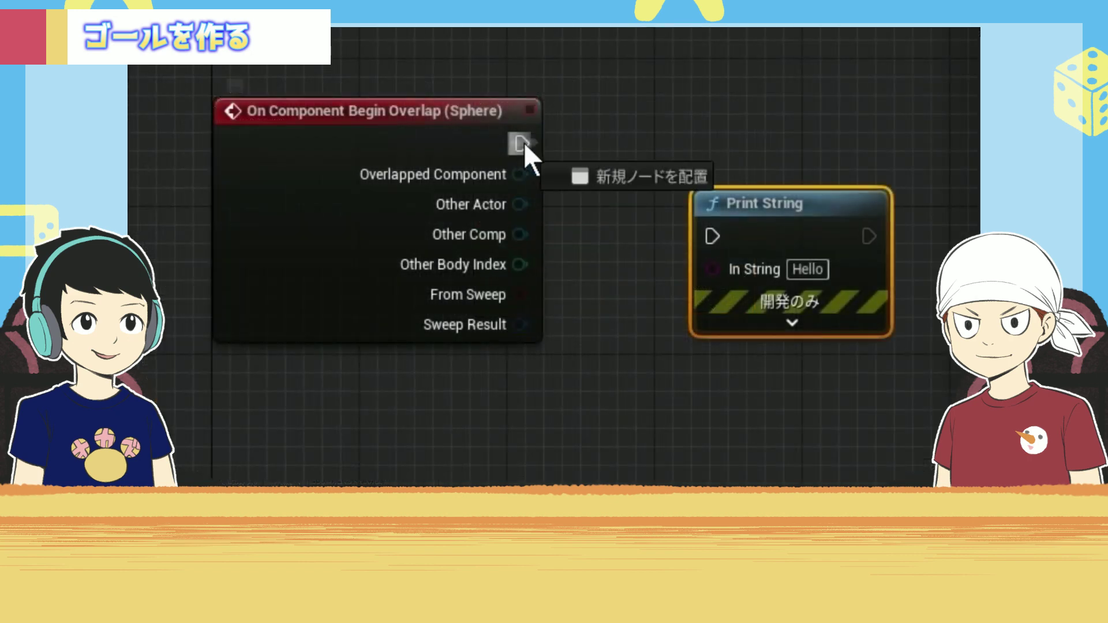
pyautogui.moveTo(524, 142); pyautogui.dragTo(664, 104)
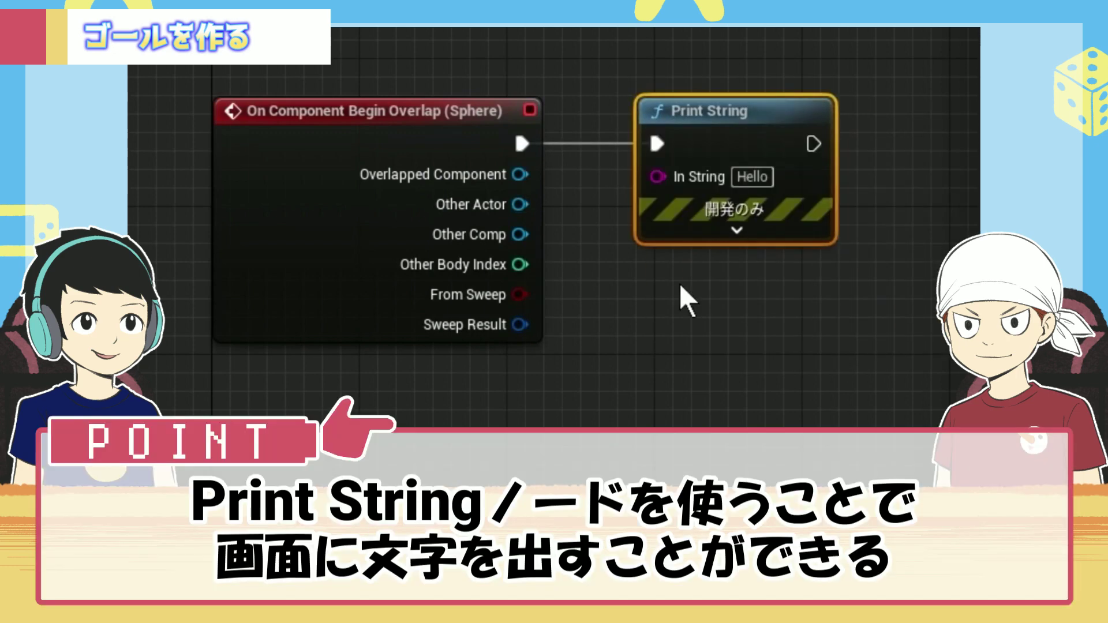
# Set the Print String node's In String text to "GOOOOOL!!"
pyautogui.click(753, 177)
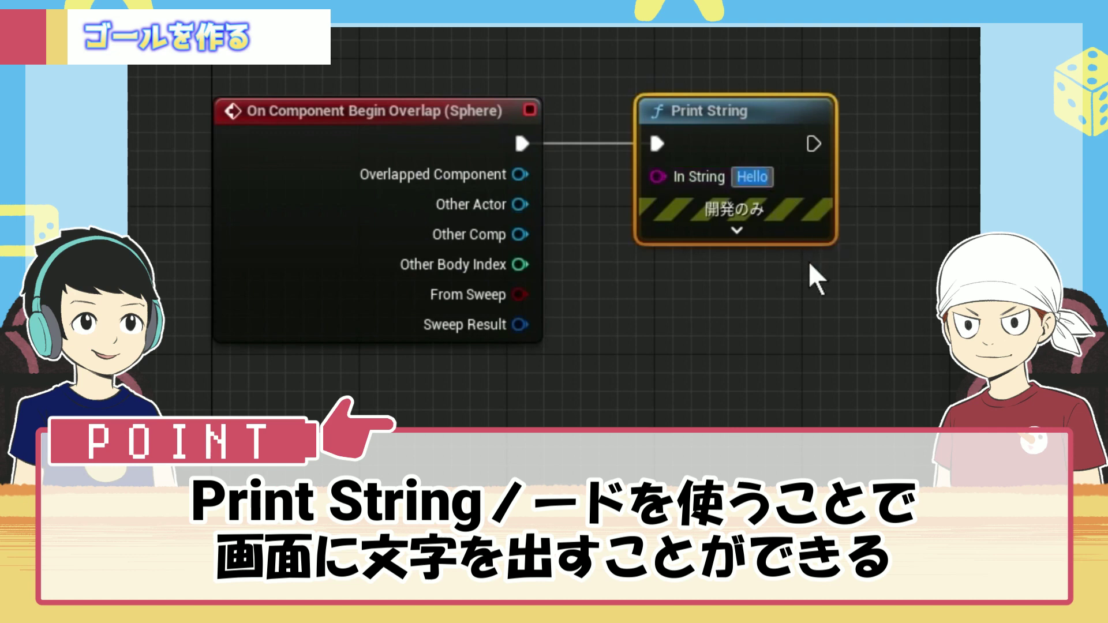
pyautogui.press('BackSpace')
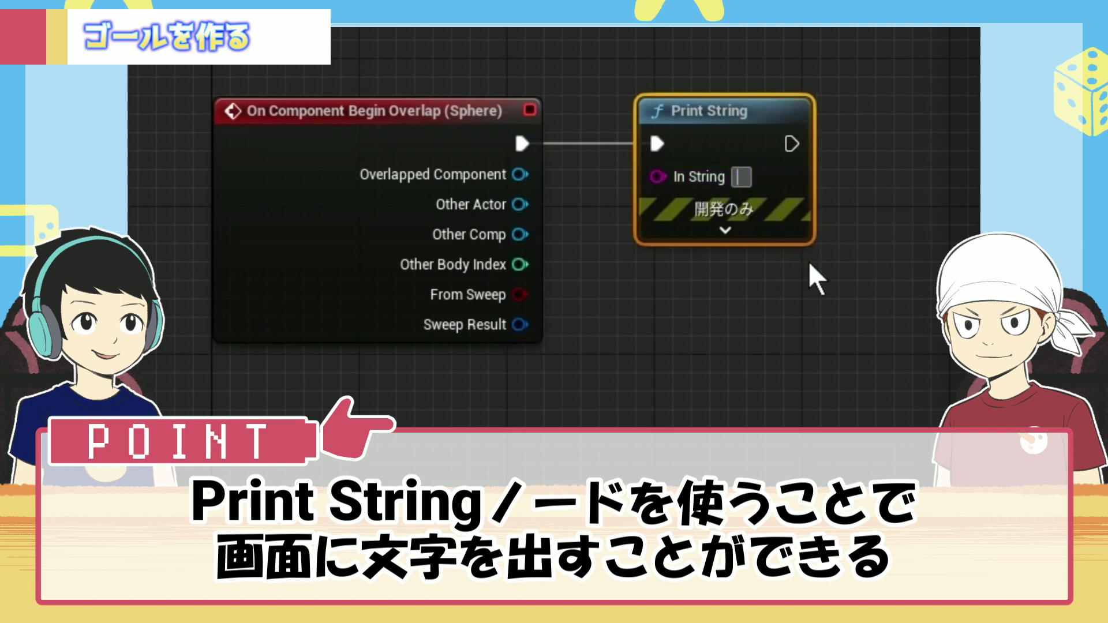
pyautogui.write('GOOO')
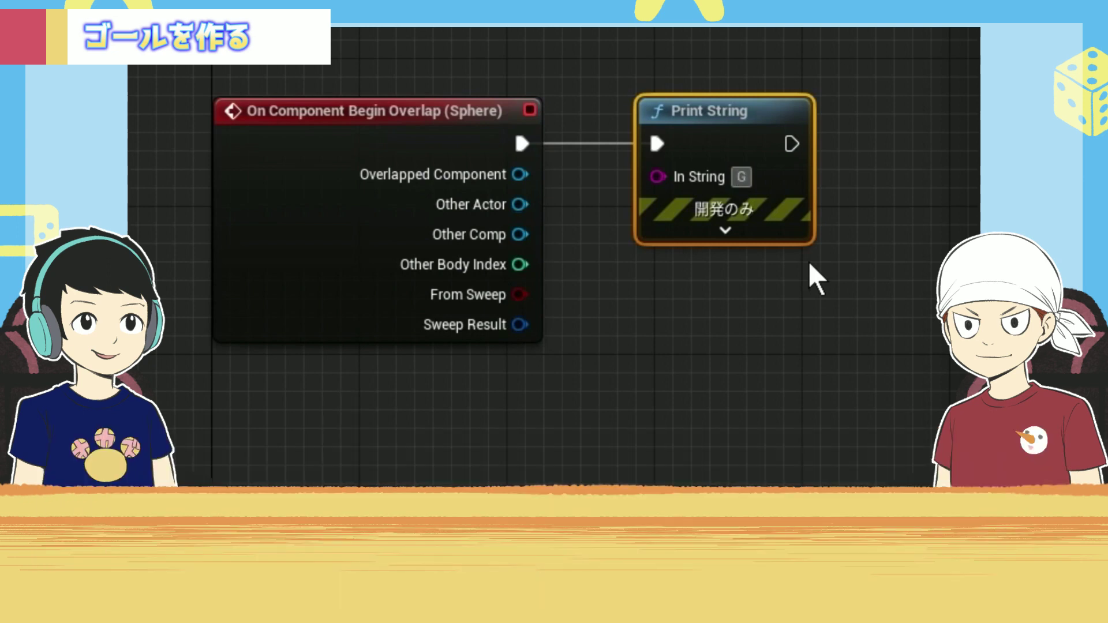
pyautogui.write('OOL!!')
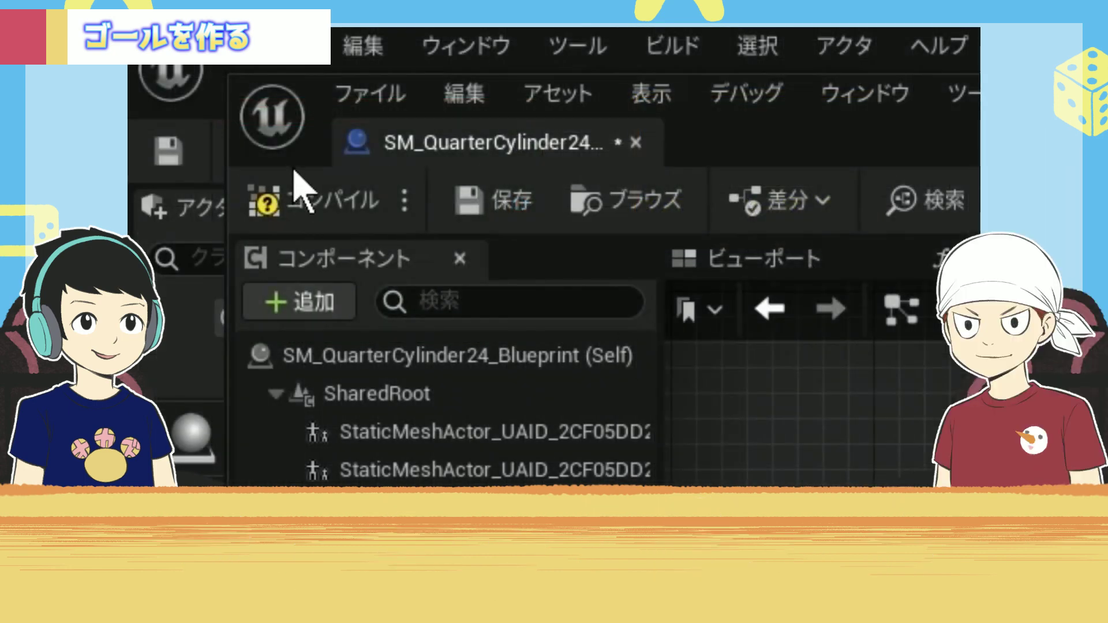
# Compile the goal blueprint and play the level to test the goal message
pyautogui.click(273, 202)
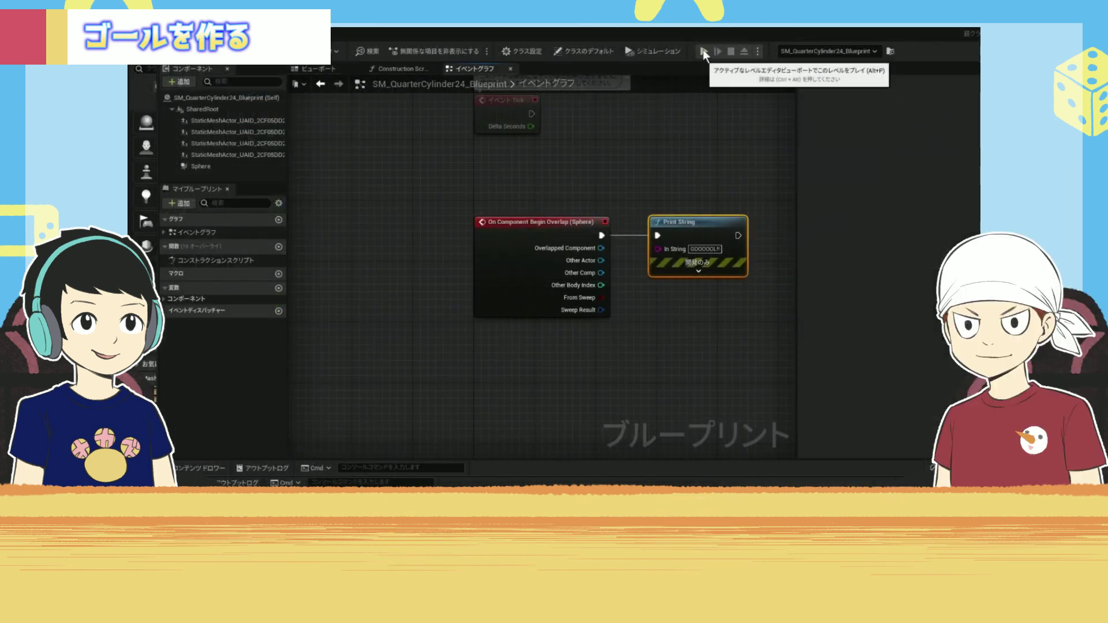
pyautogui.click(703, 49)
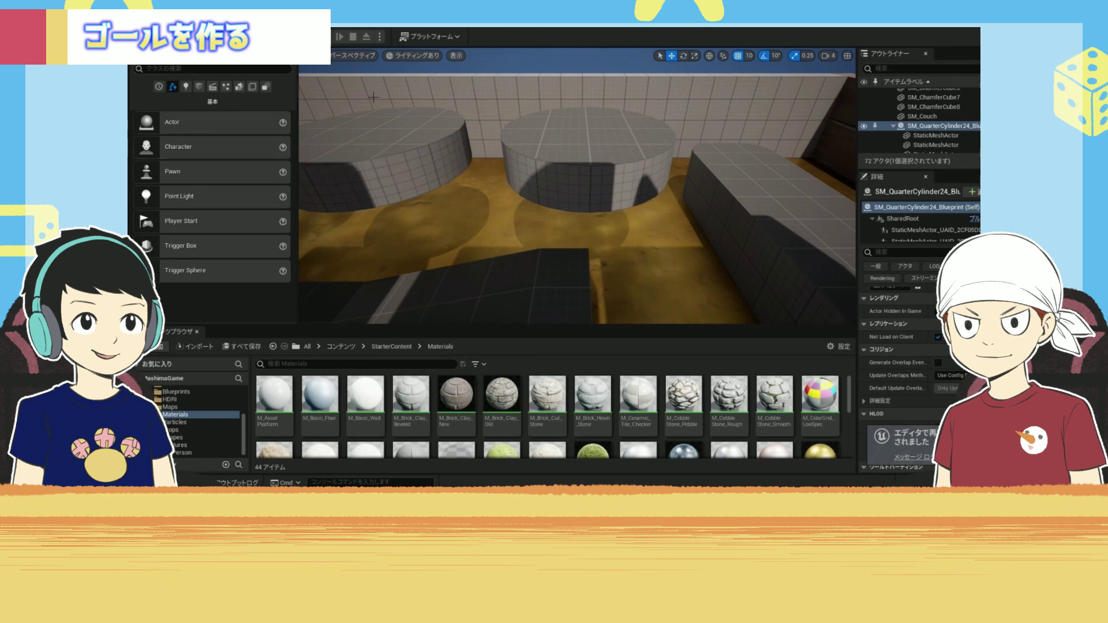
# Lower the two front quarter-cylinder pieces of the middle grey round platform slightly along the Z axis
pyautogui.click(612, 174)
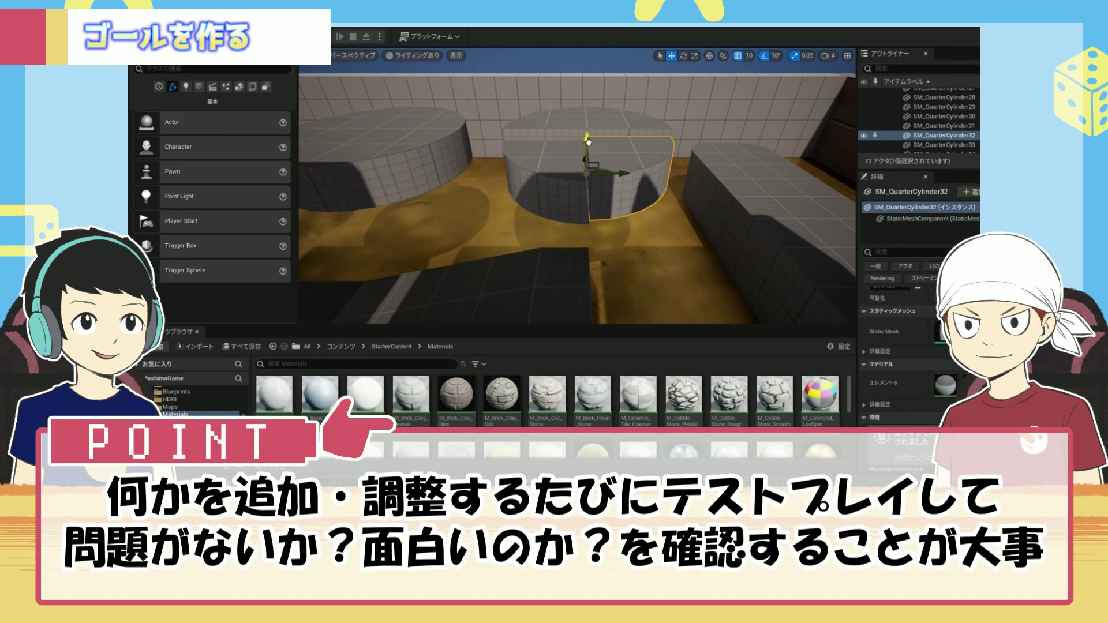
pyautogui.click(556, 159)
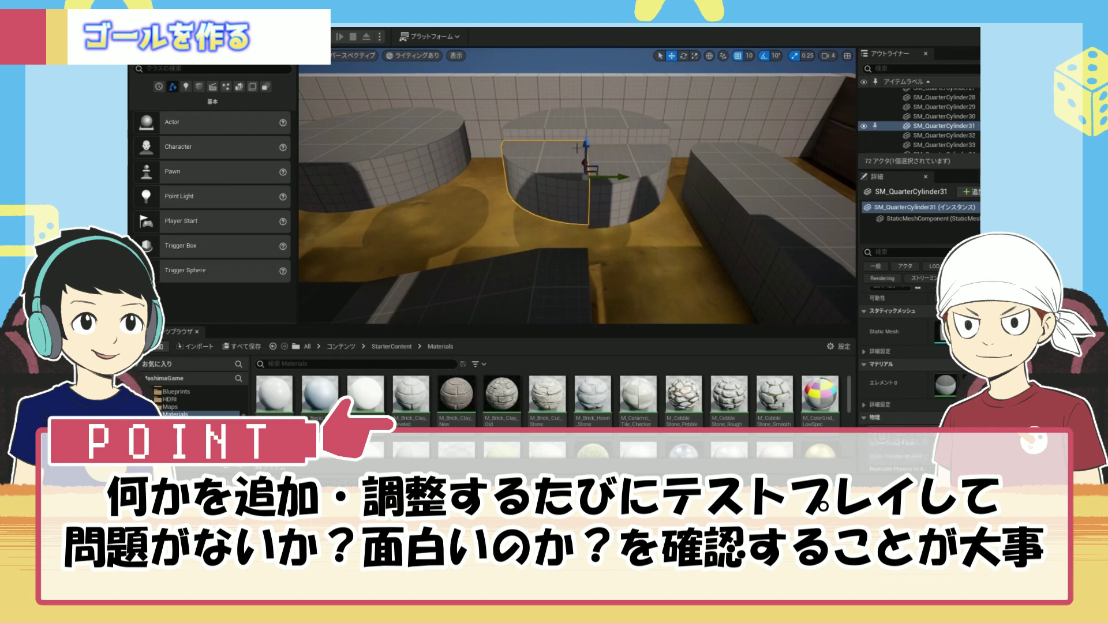
pyautogui.moveTo(585, 144); pyautogui.dragTo(586, 150)
pyautogui.press('a')
pyautogui.moveTo(570, 160); pyautogui.dragTo(553, 202, button='right')
pyautogui.press('w')
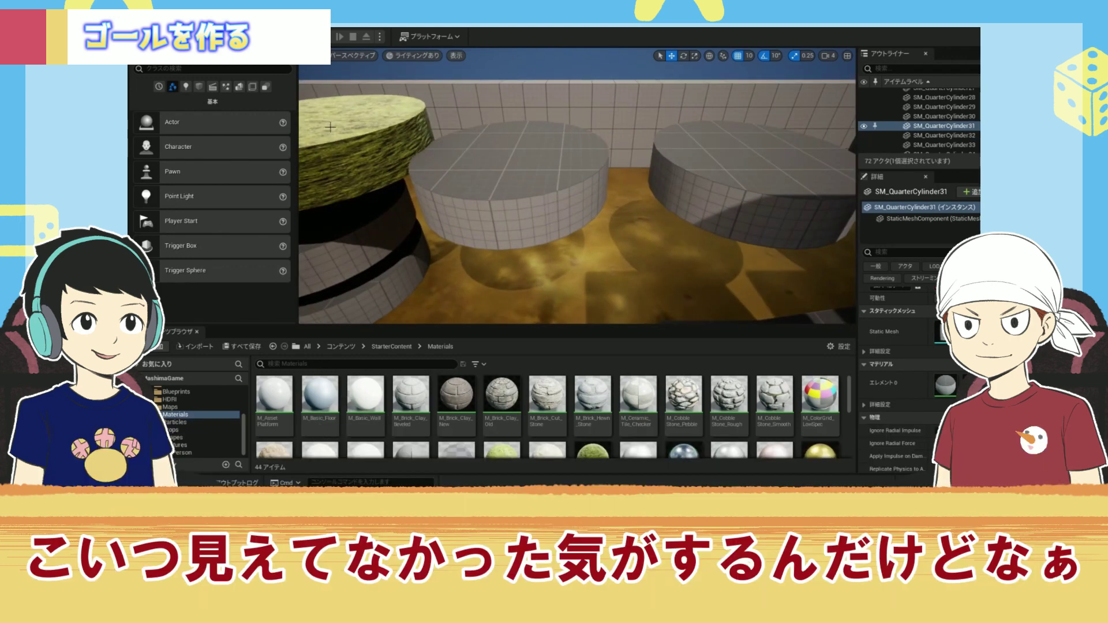
pyautogui.scroll(-5, 539, 200)
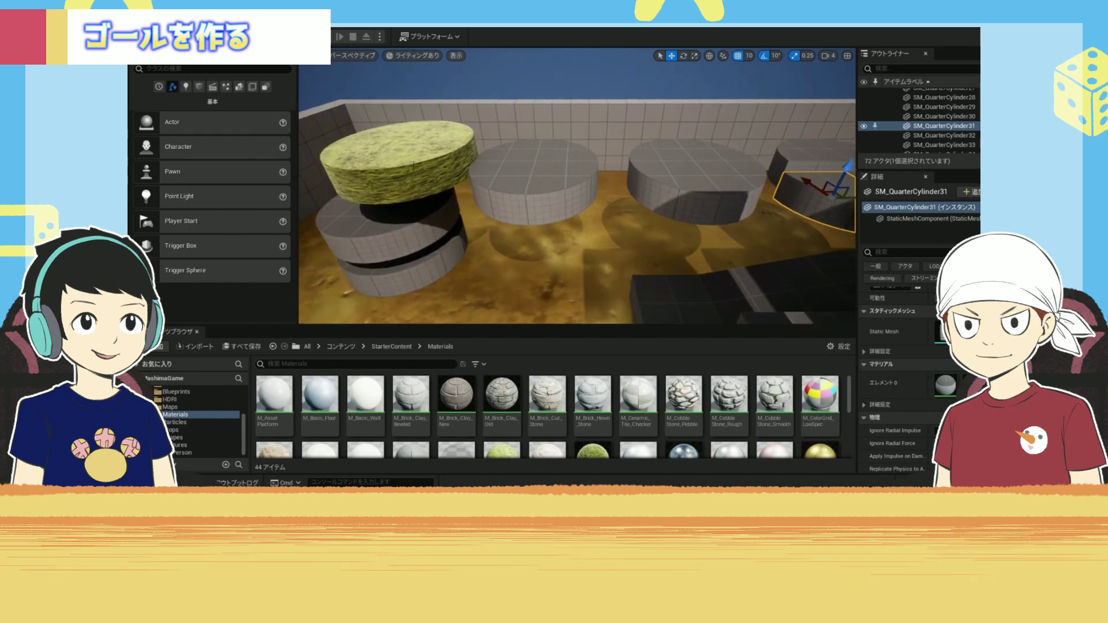